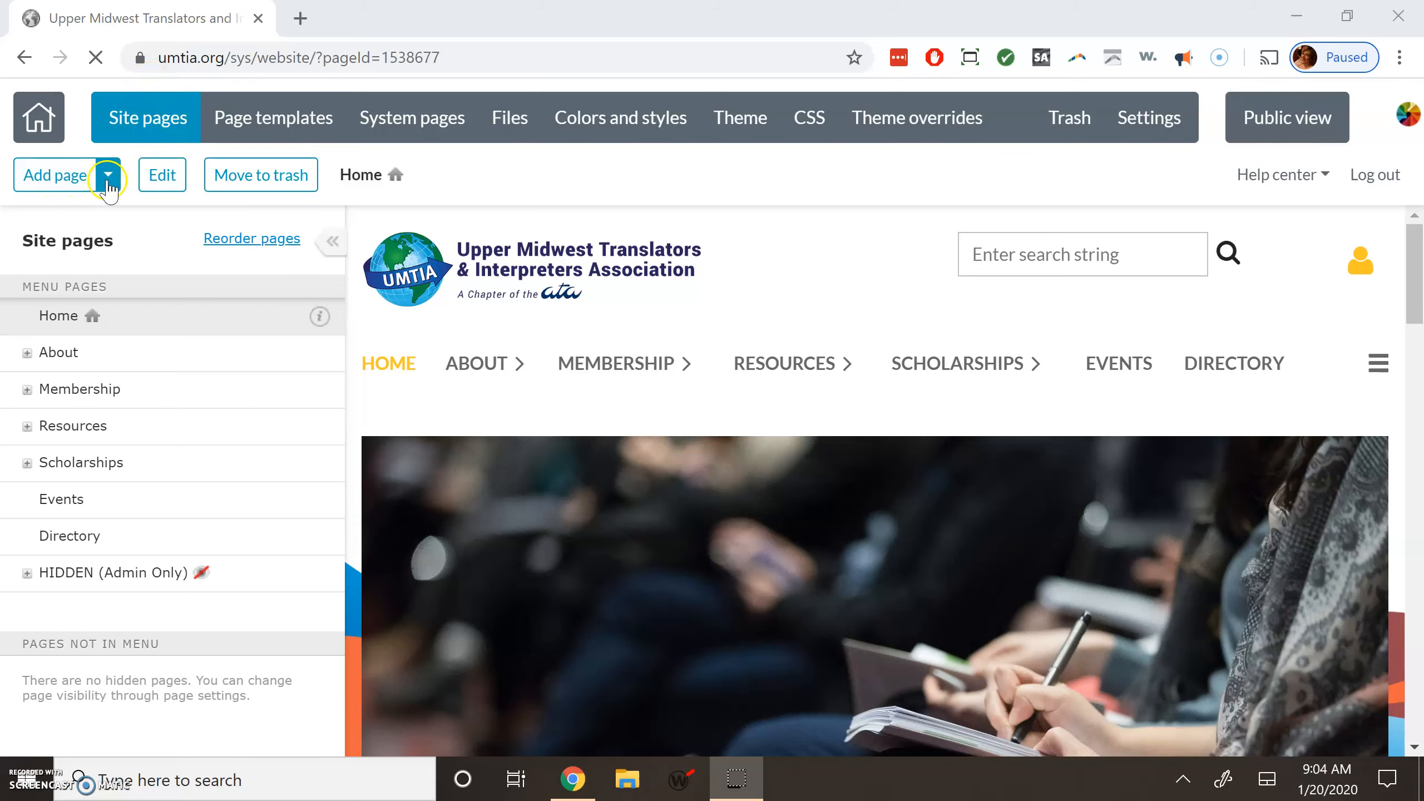
Add a new Untitled page, dismiss the locked header notice, and bring up the page template choices.
{"action": "left_click", "coordinate": [67, 185]}
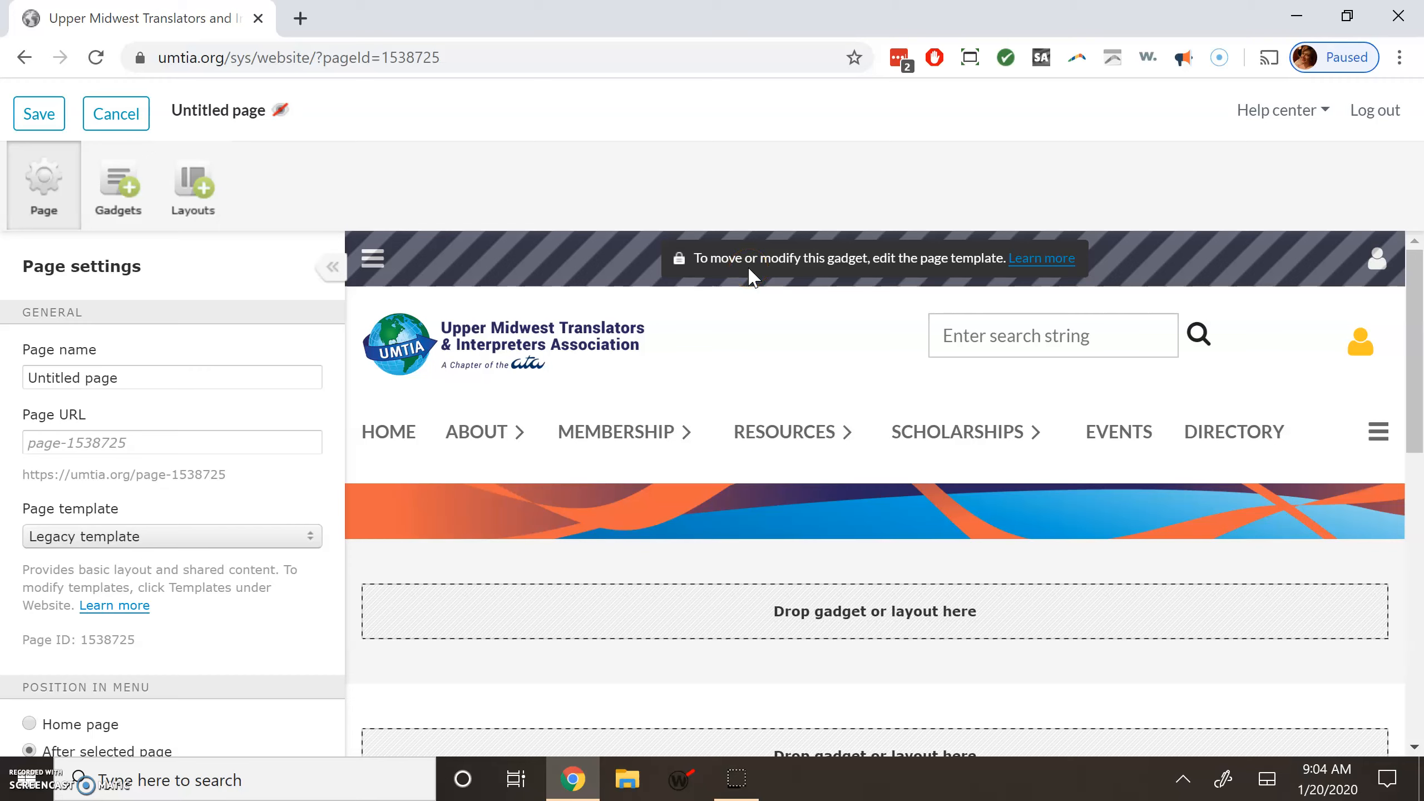
{"action": "left_click", "coordinate": [744, 293]}
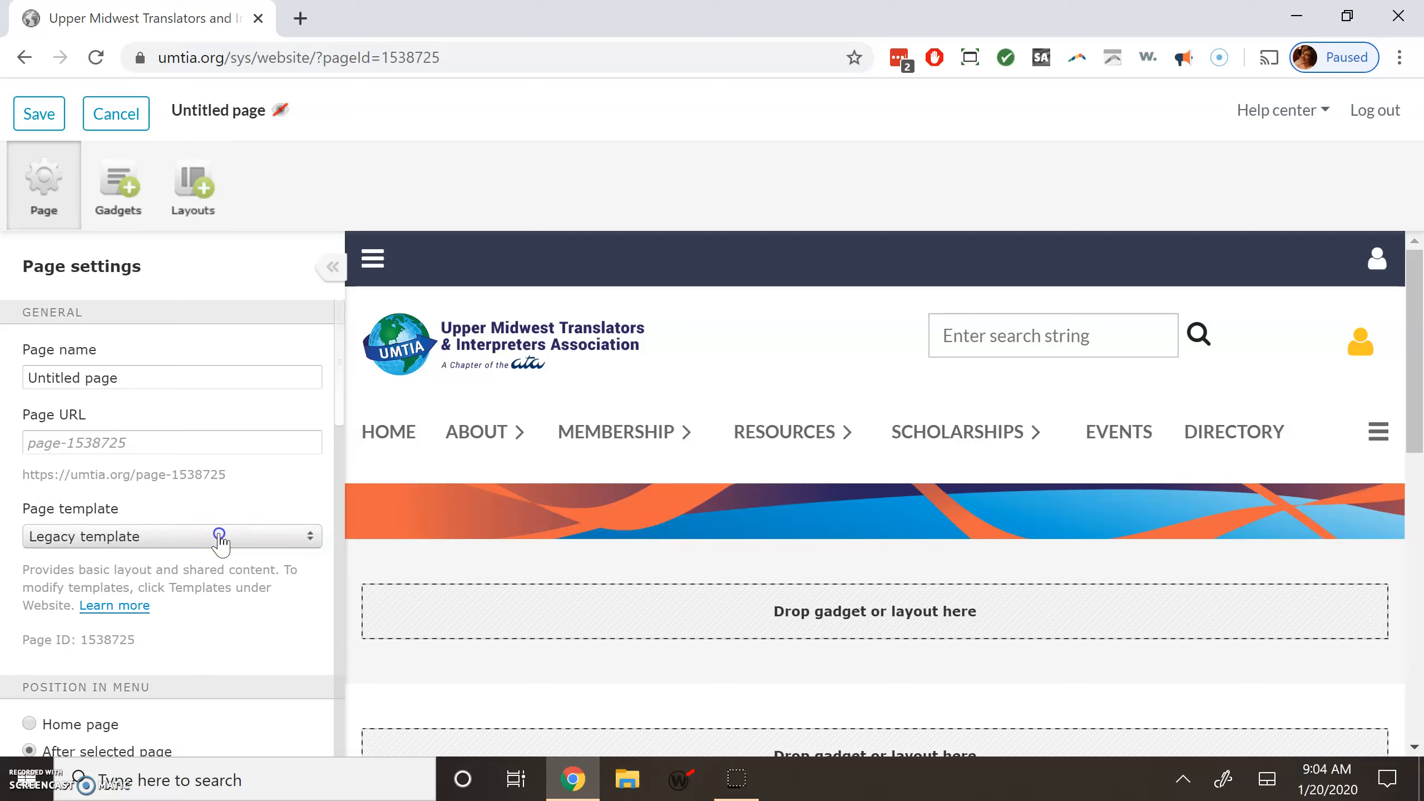
{"action": "left_click", "coordinate": [220, 538]}
Apply the UMTIA Primary Template to the untitled page.
{"action": "left_click", "coordinate": [102, 516]}
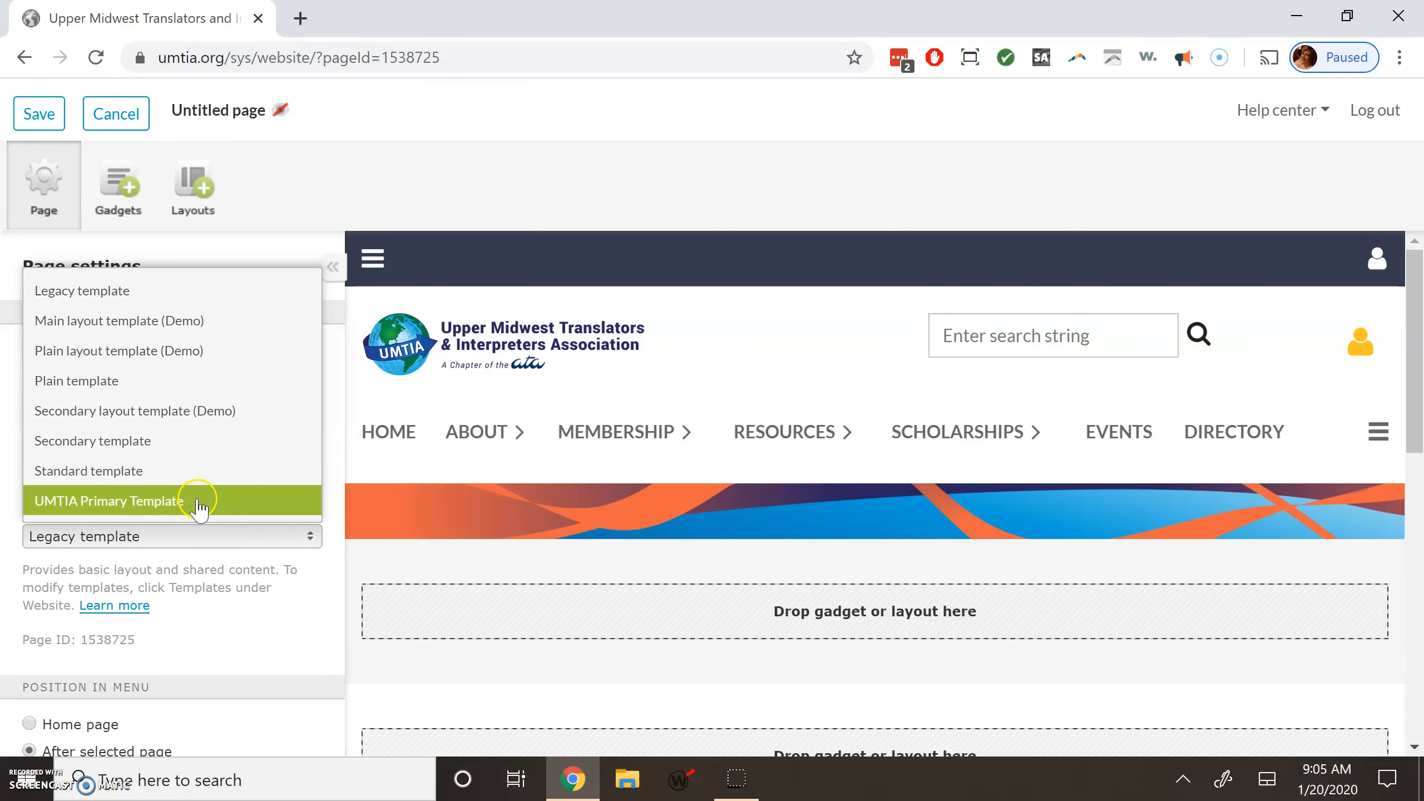
{"action": "left_click", "coordinate": [198, 503]}
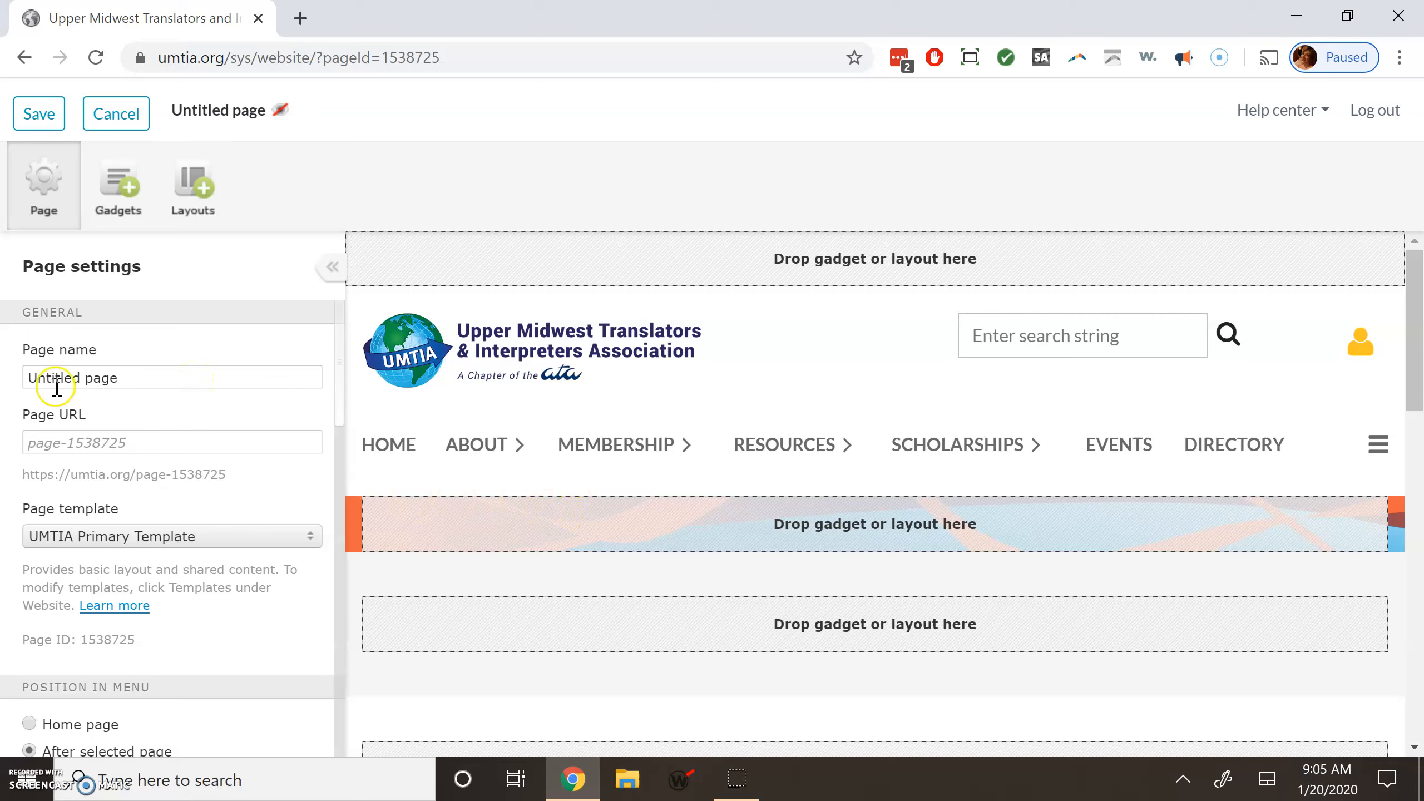
Rename the page to 'New Name' and set its page URL to 'New-add-words'.
{"action": "left_click_drag", "start_coordinate": [25, 375], "coordinate": [244, 370]}
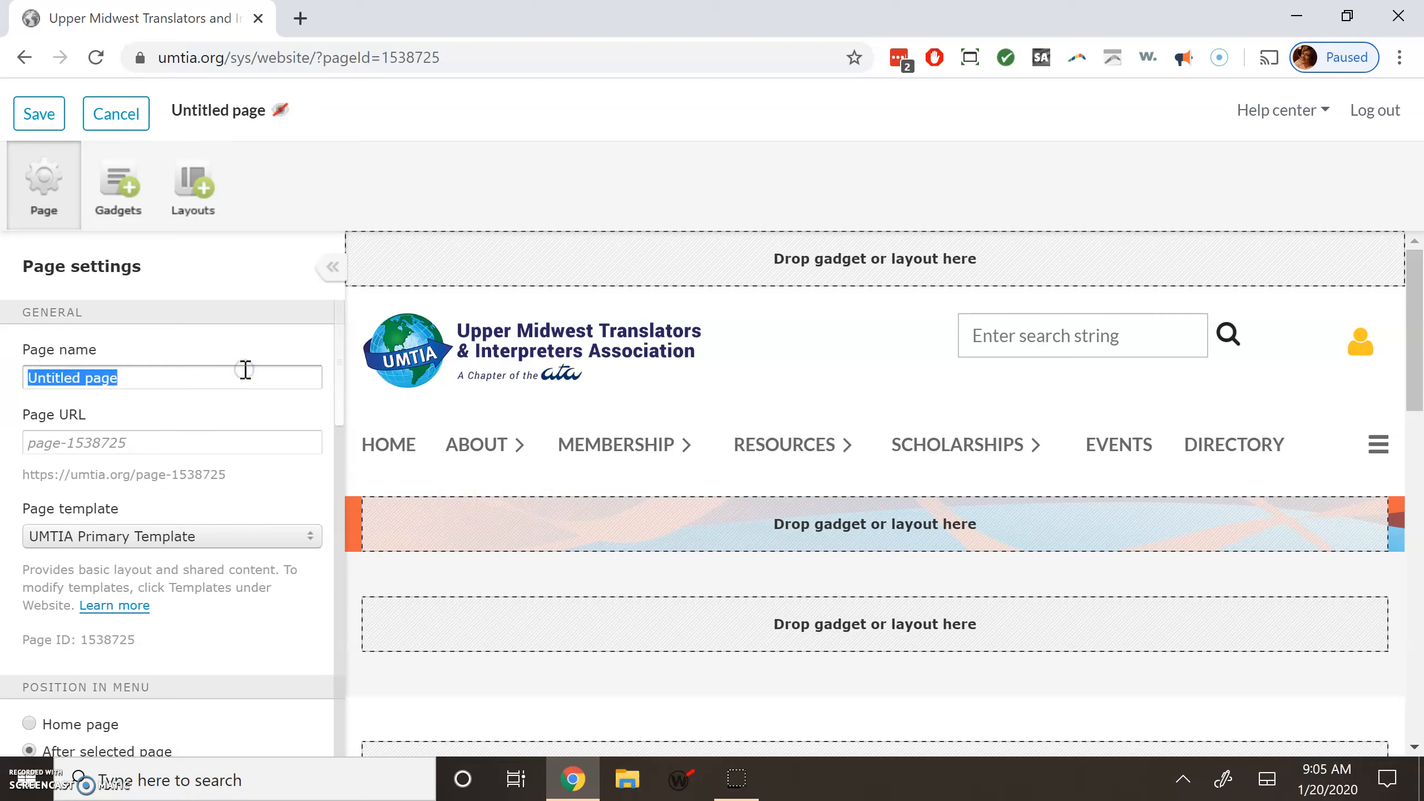
{"action": "type", "text": "New Name"}
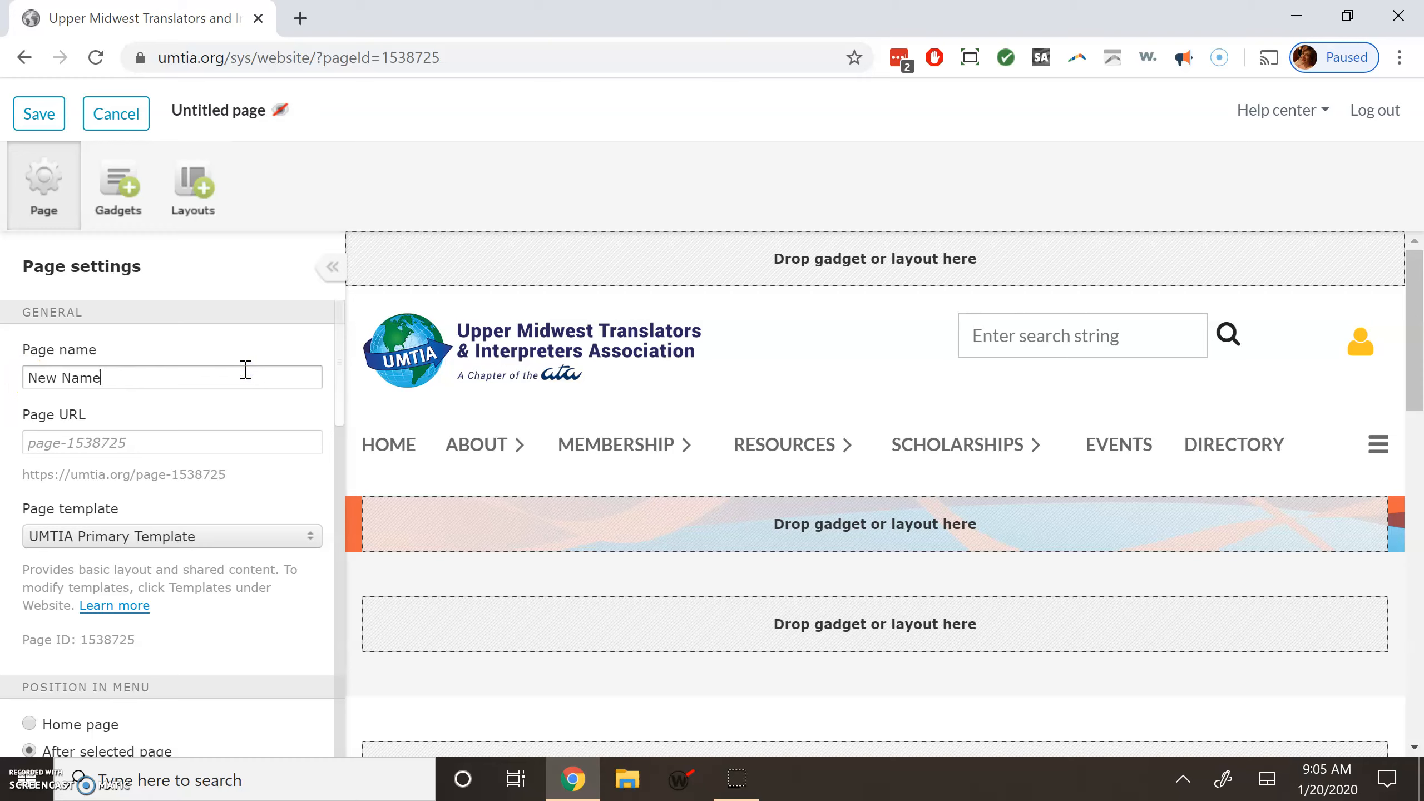
{"action": "left_click", "coordinate": [214, 441]}
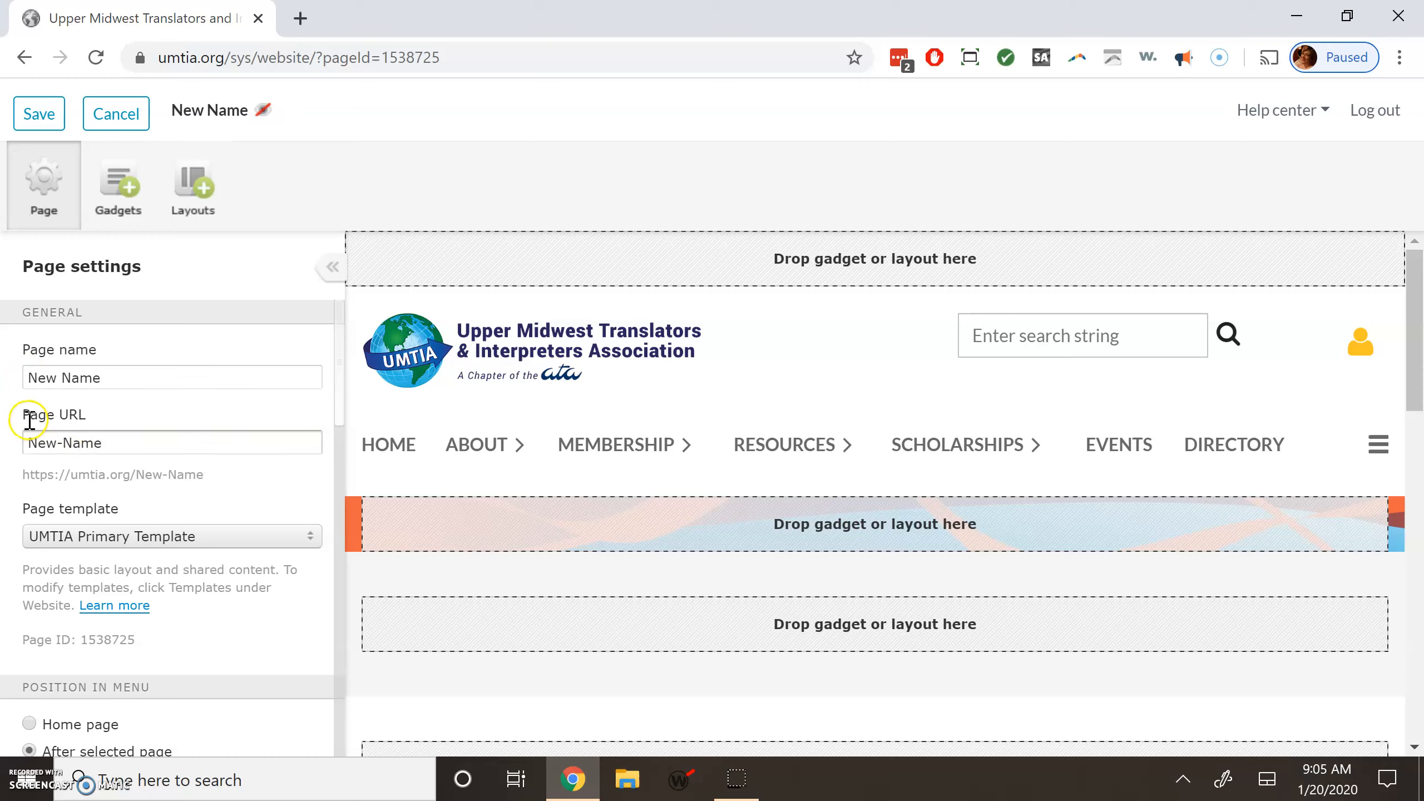
{"action": "left_click", "coordinate": [112, 415]}
{"action": "triple_click", "coordinate": [99, 437]}
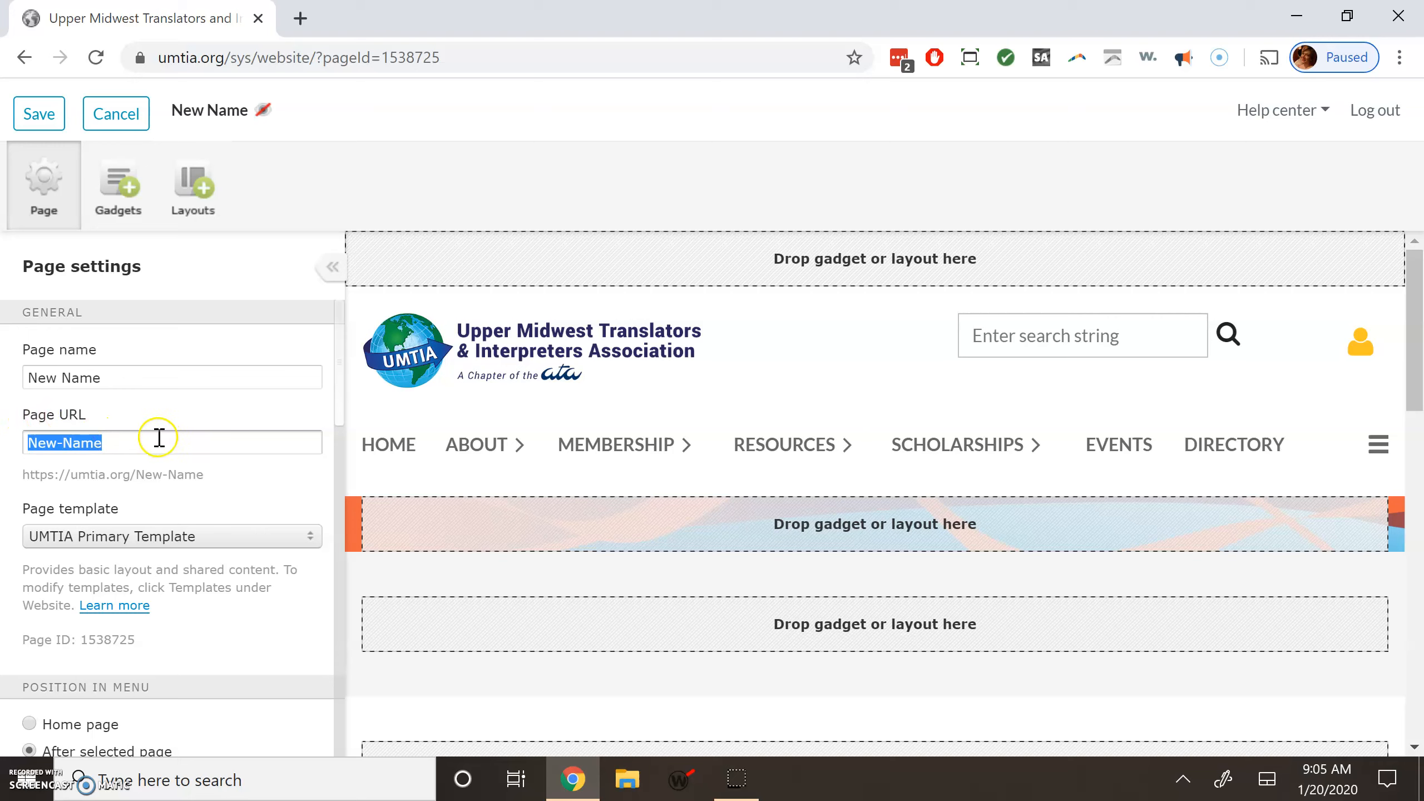
{"action": "left_click", "coordinate": [30, 442]}
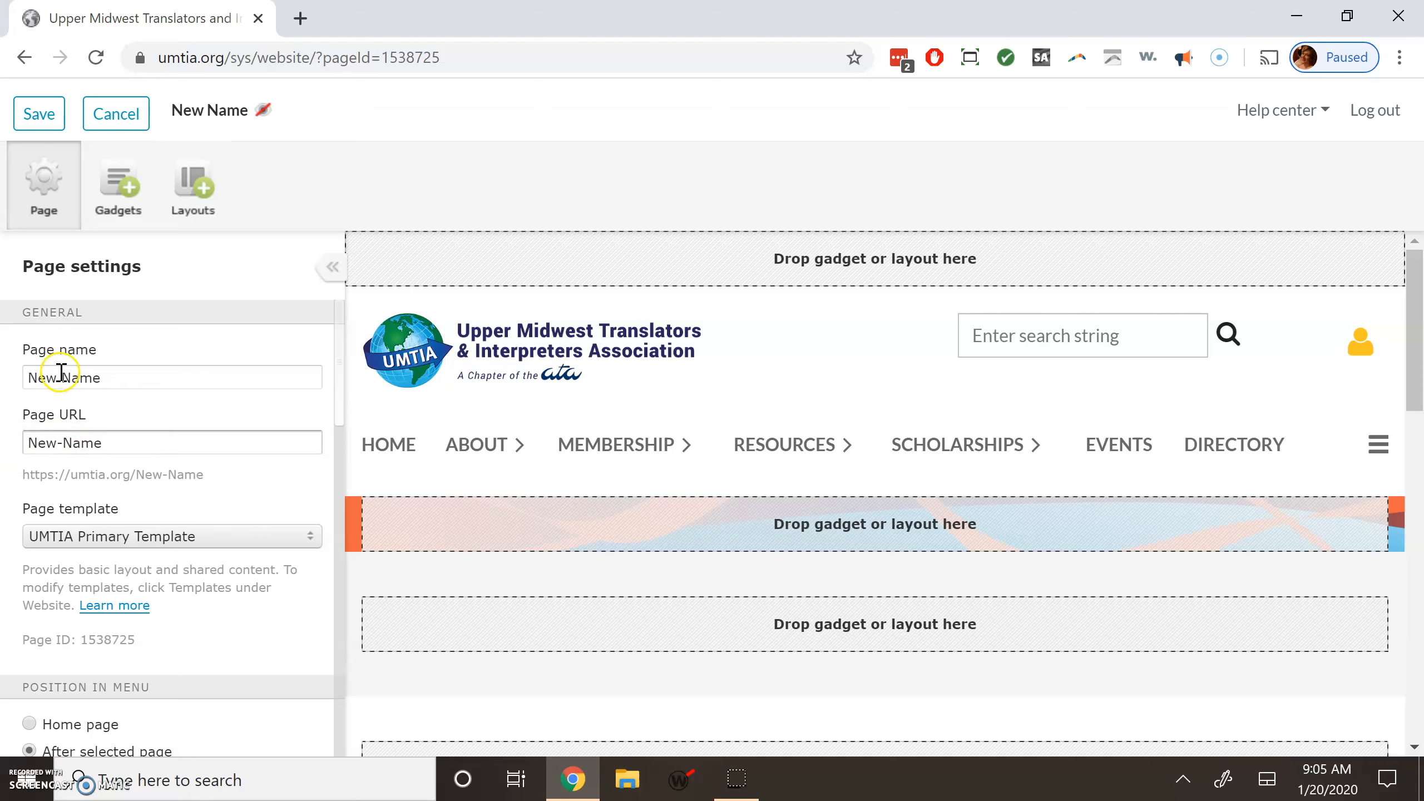
{"action": "left_click", "coordinate": [111, 437]}
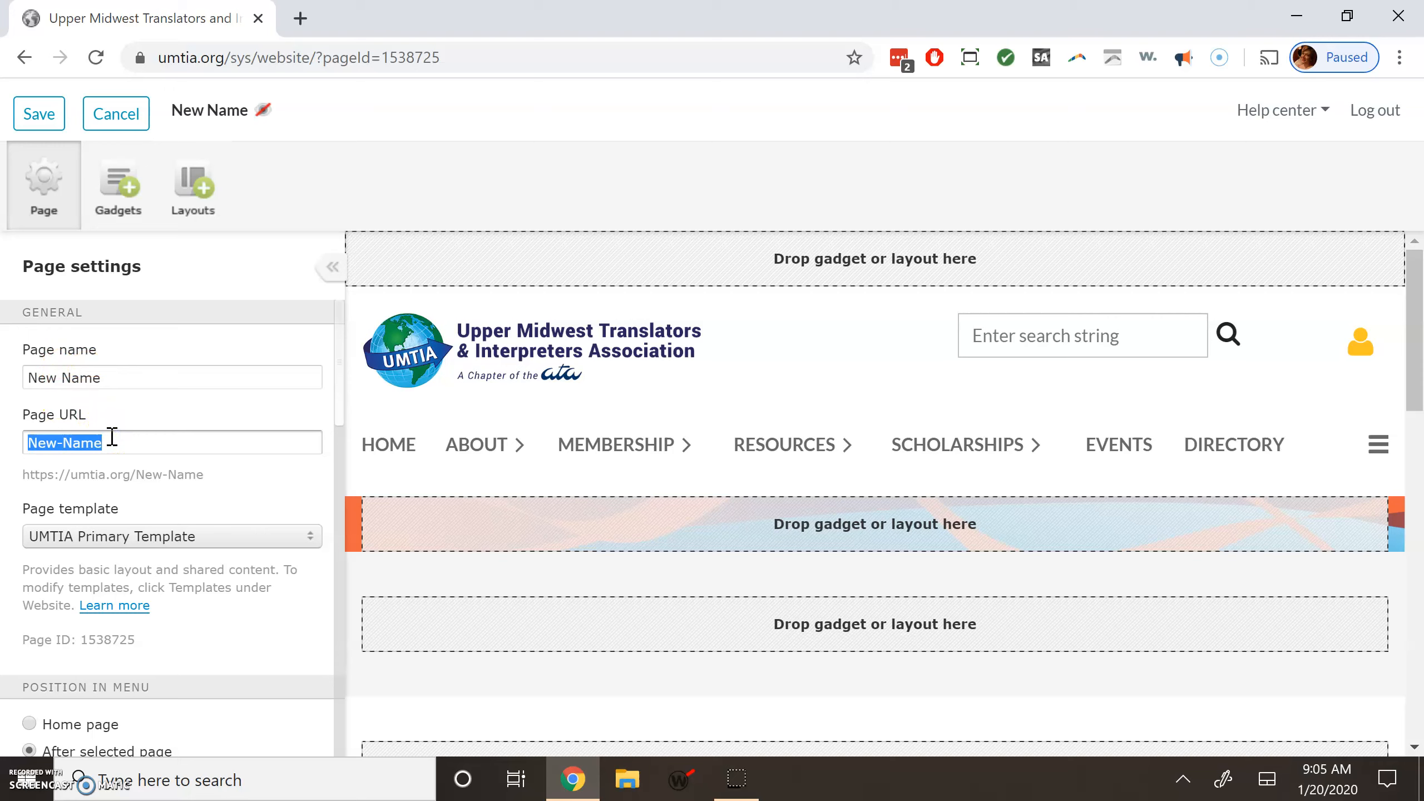
{"action": "left_click", "coordinate": [111, 437]}
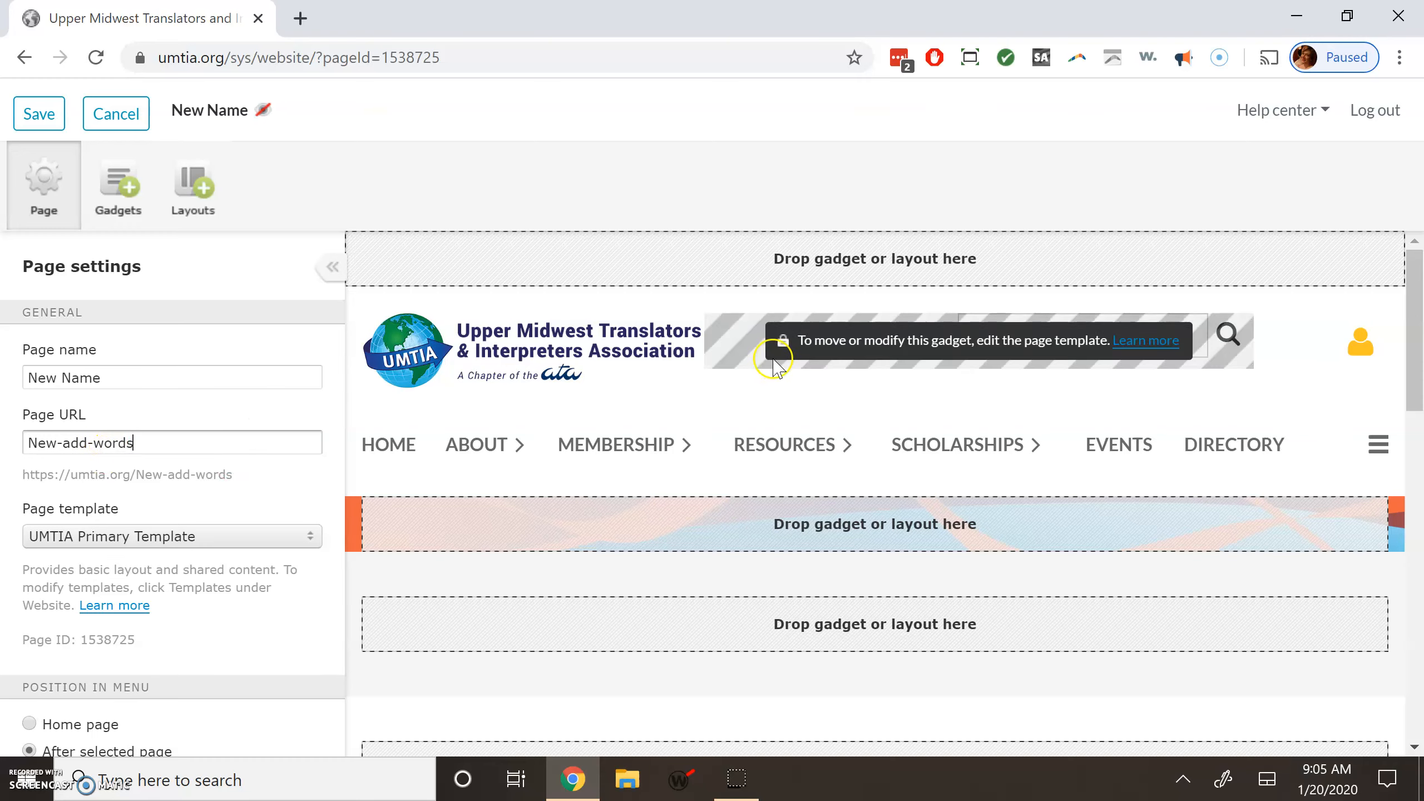
{"action": "scroll", "coordinate": [238, 547], "scroll_direction": "down", "scroll_amount": 5}
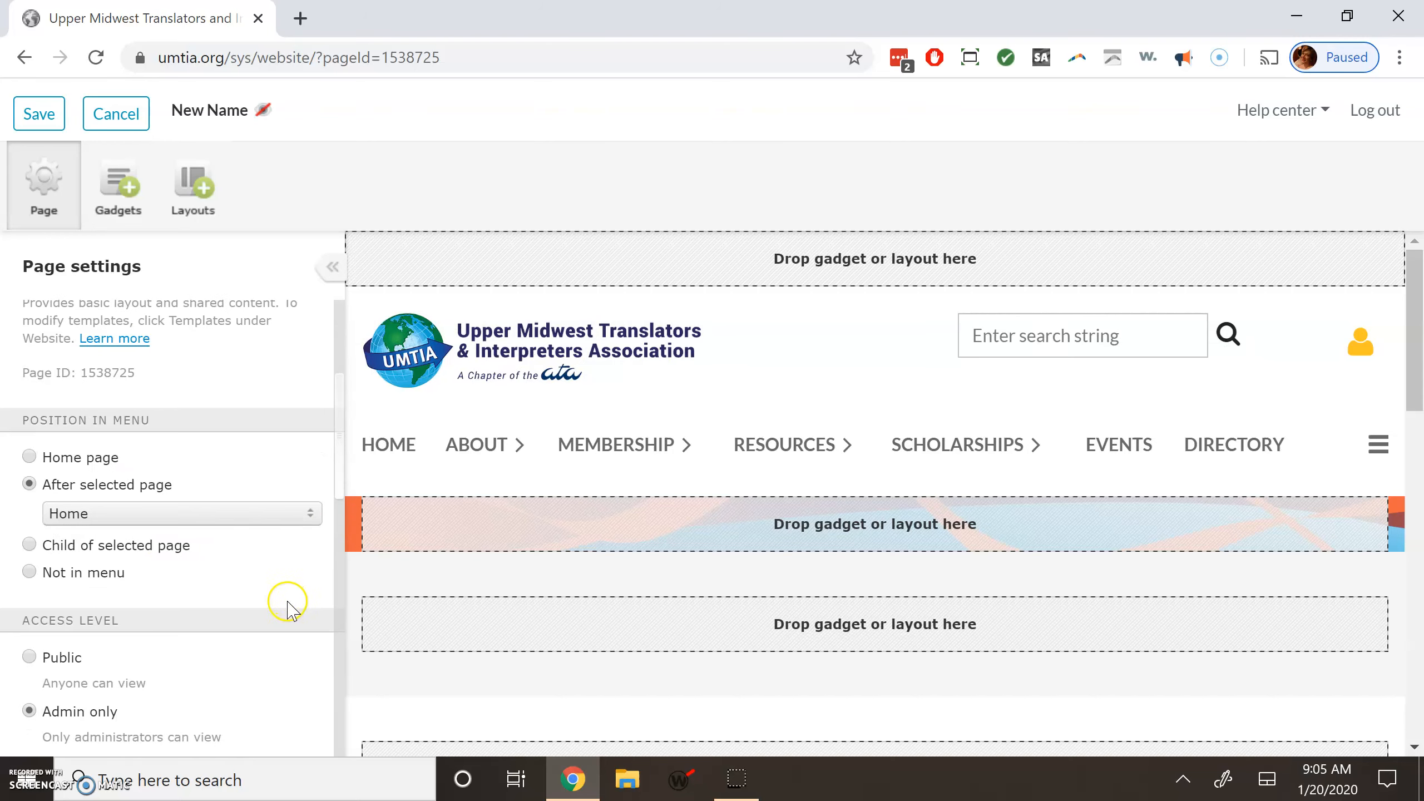
{"action": "scroll", "coordinate": [319, 454], "scroll_direction": "up", "scroll_amount": 5}
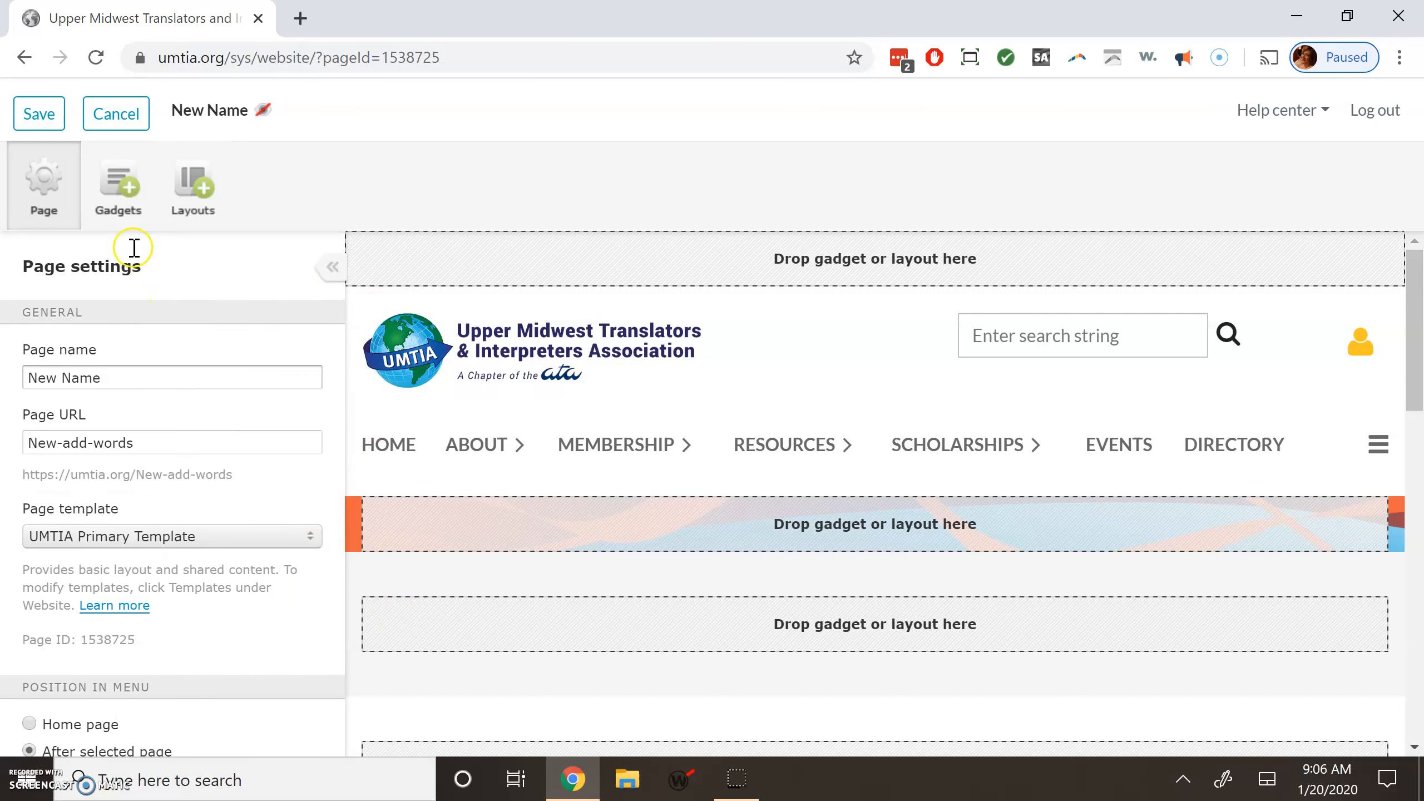
Drag a Content gadget into the banner area and a Headline gadget into the section below.
{"action": "left_click", "coordinate": [118, 205]}
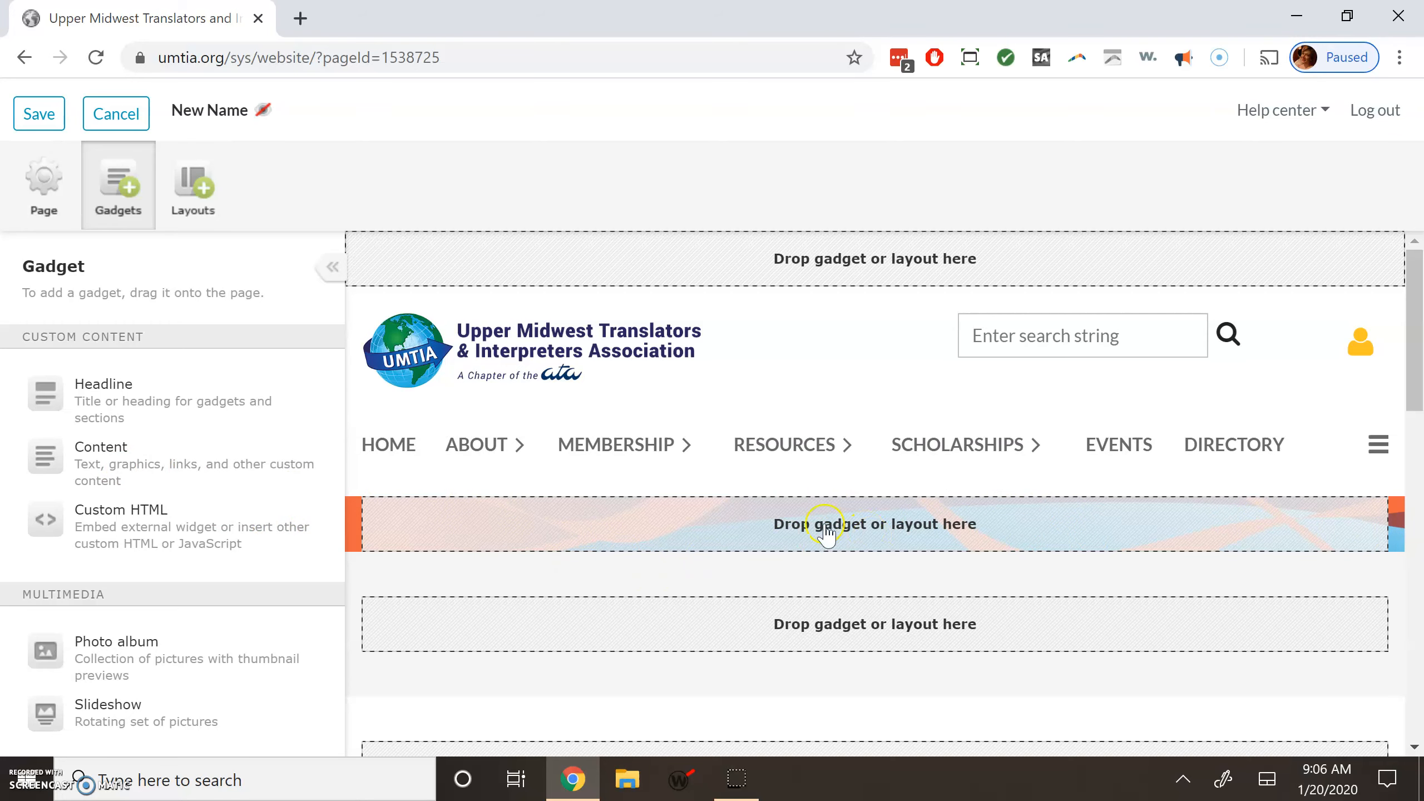
{"action": "left_click_drag", "start_coordinate": [49, 457], "coordinate": [505, 533]}
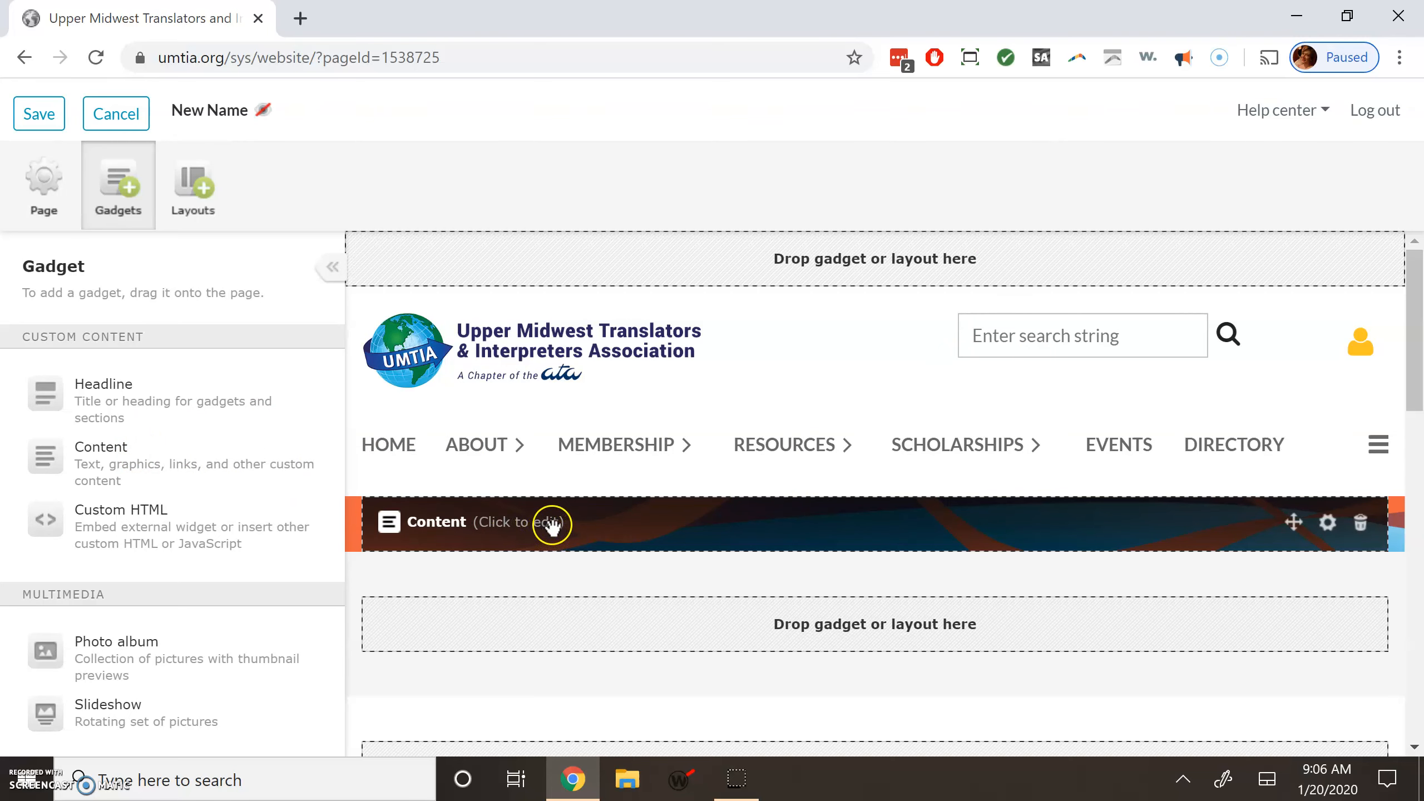
{"action": "scroll", "coordinate": [818, 358], "scroll_direction": "down", "scroll_amount": 3}
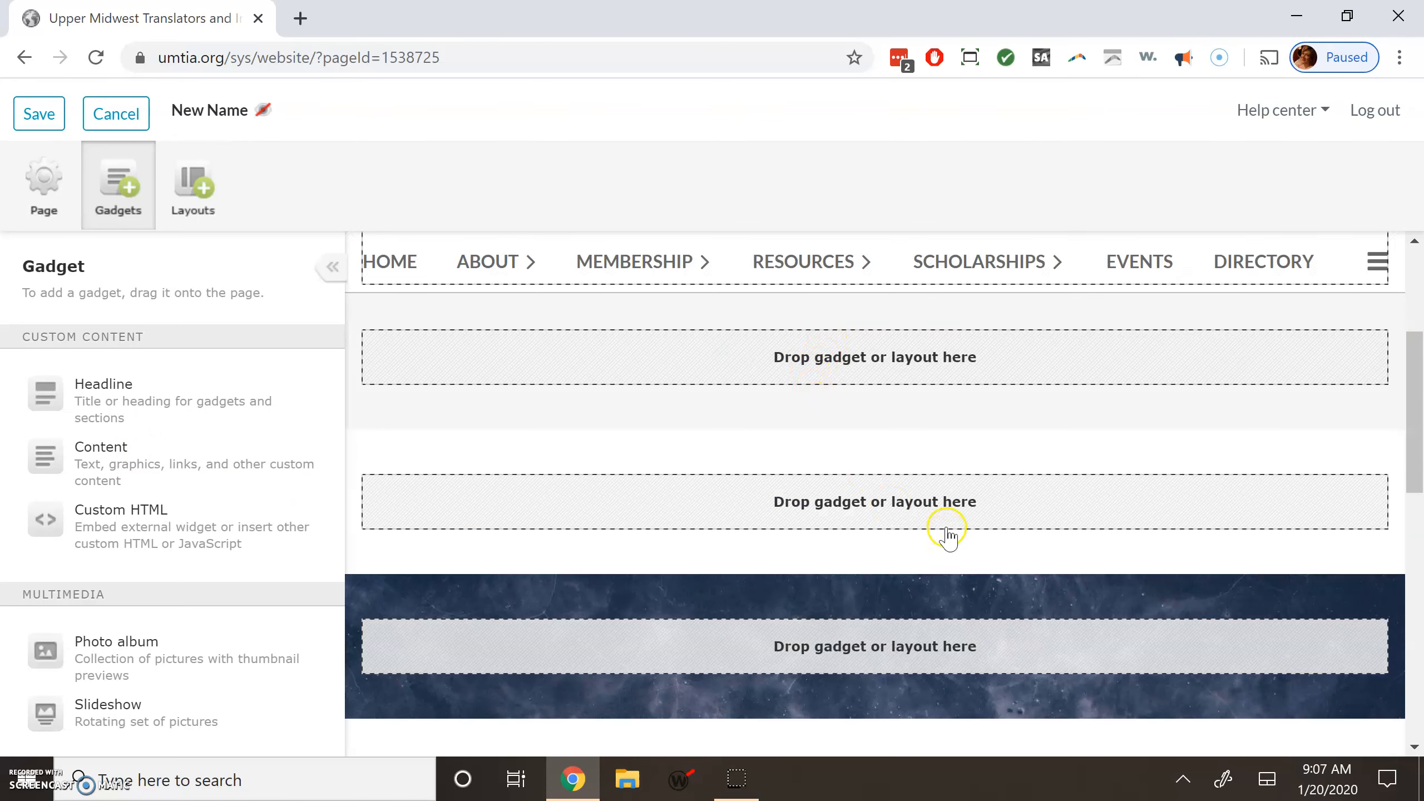
{"action": "scroll", "coordinate": [932, 533], "scroll_direction": "up", "scroll_amount": 3}
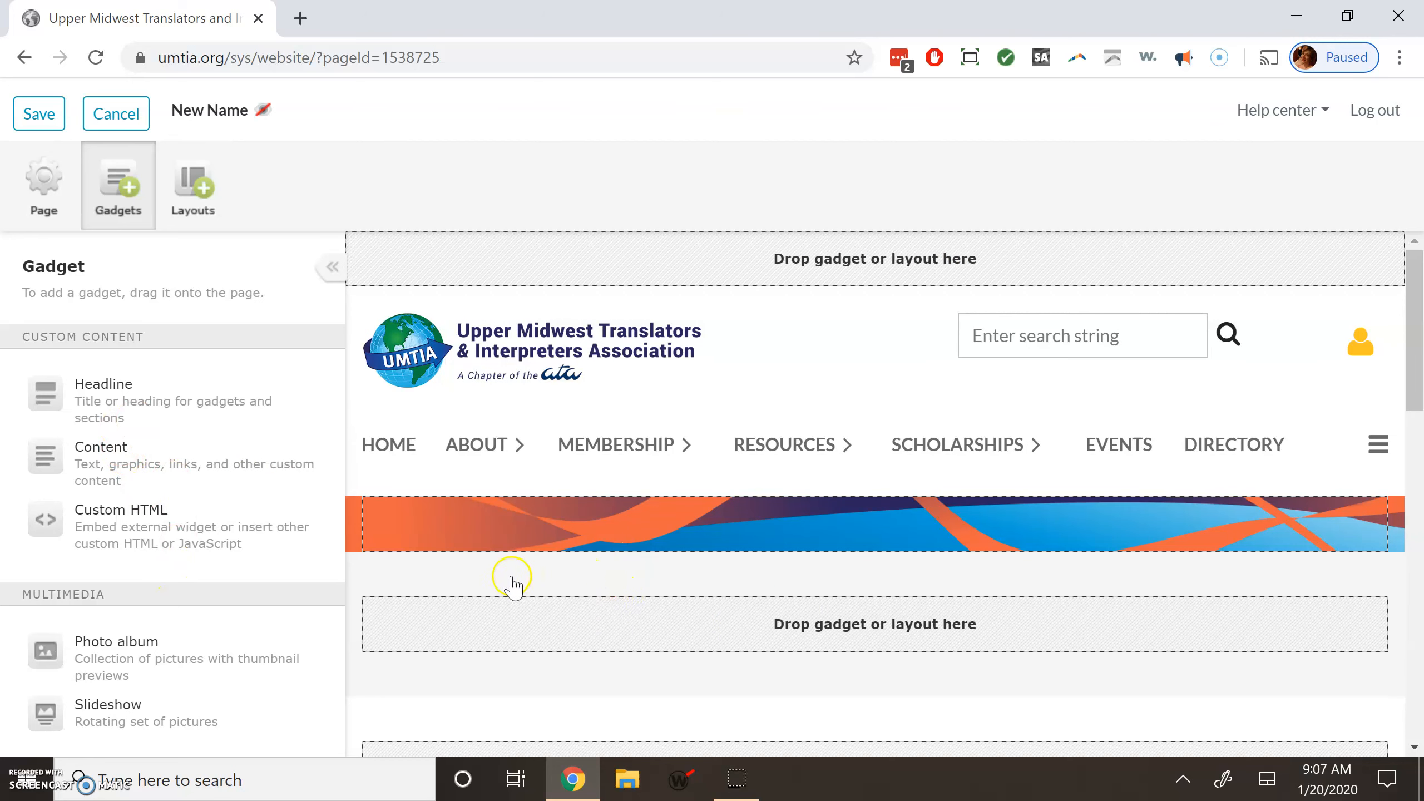
{"action": "left_click_drag", "start_coordinate": [118, 407], "coordinate": [454, 622]}
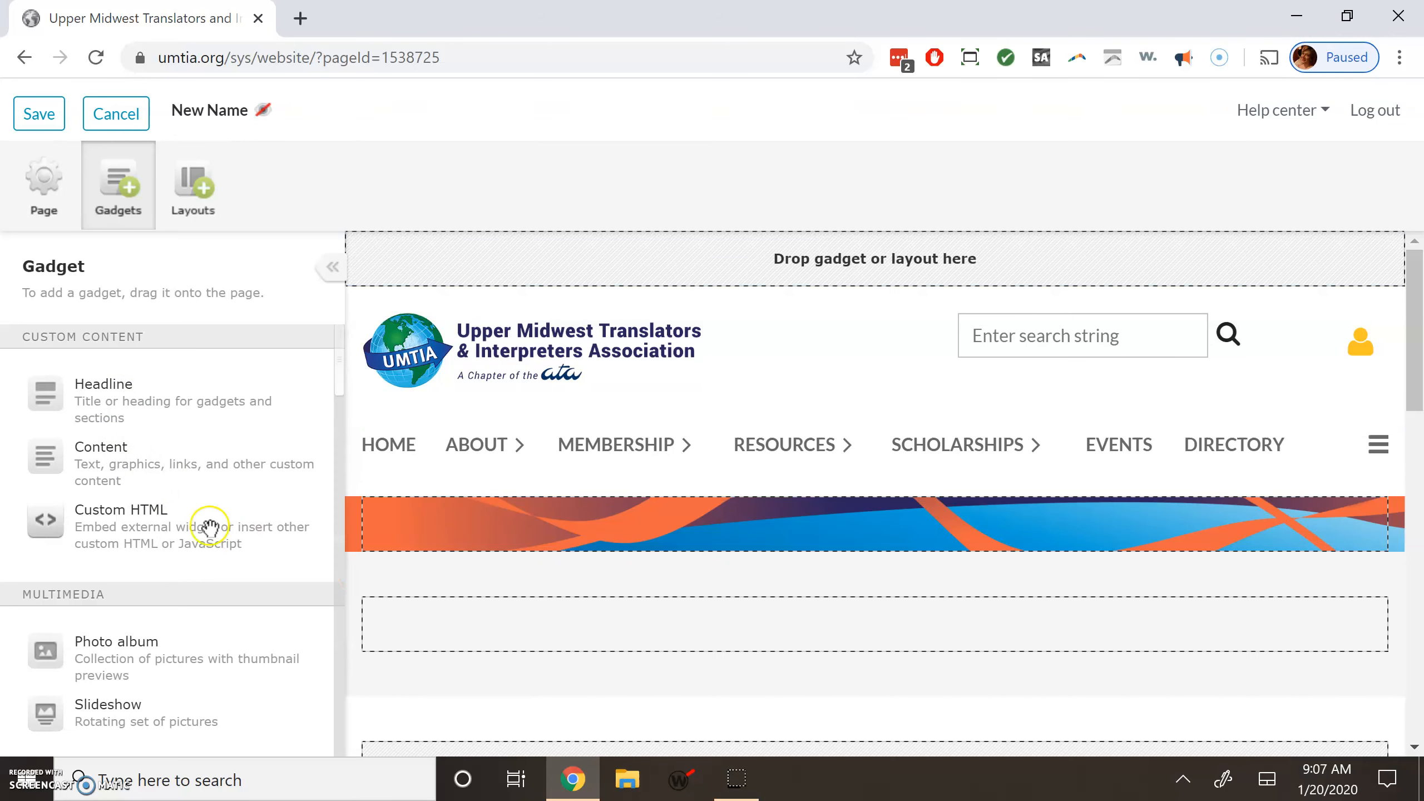
Enter 'New Page' as the headline text and give it the Promo style, displaying NEW PAGE.
{"action": "left_click", "coordinate": [442, 622]}
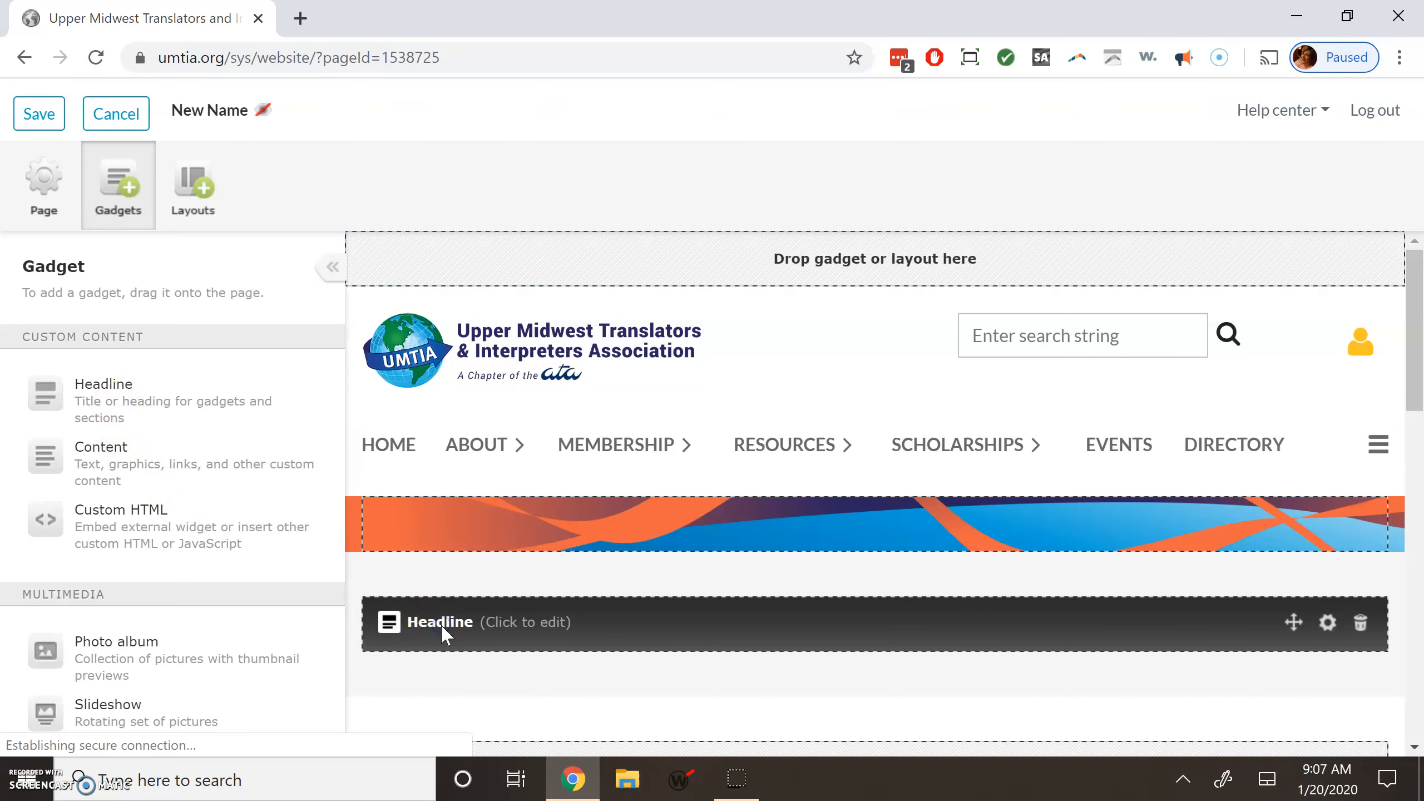
{"action": "type", "text": "New Page"}
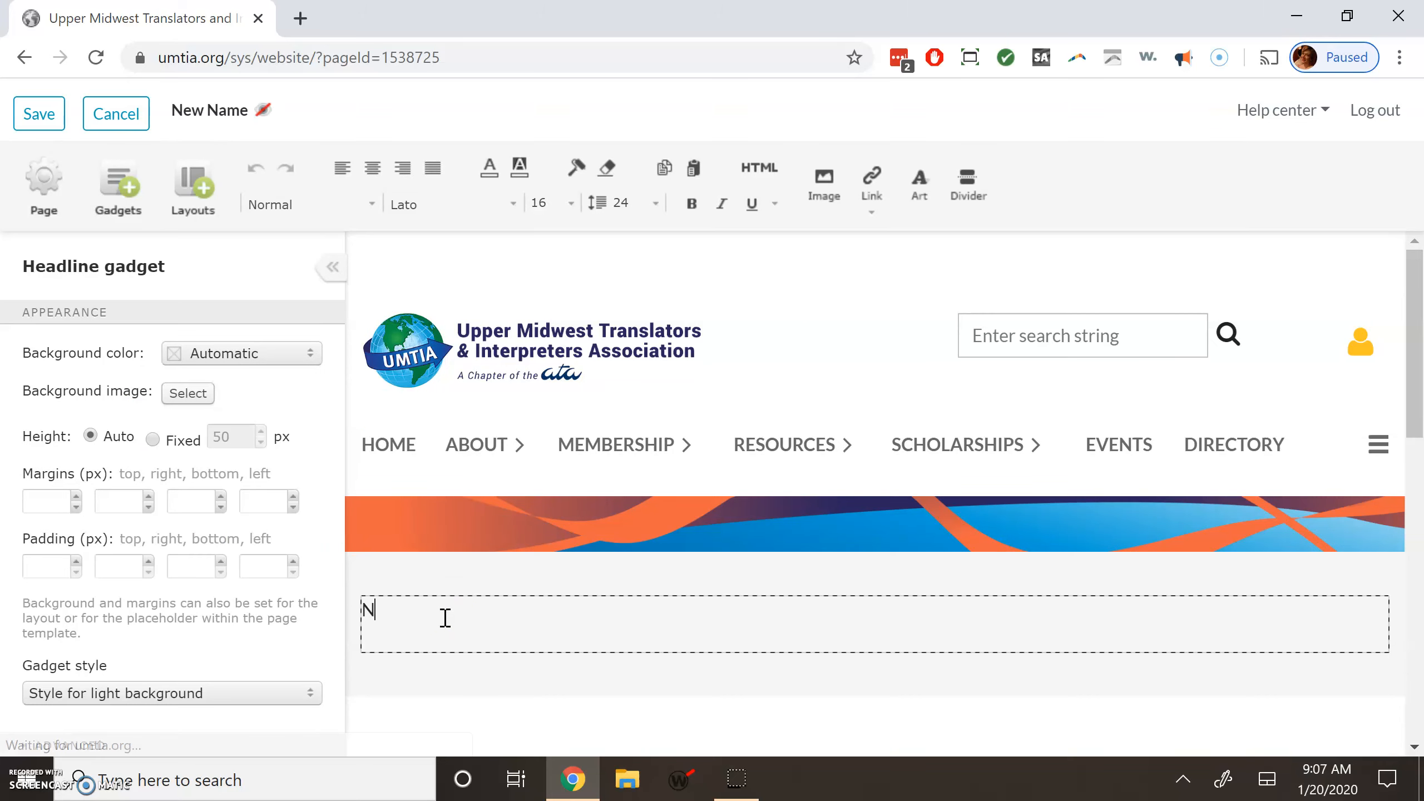
{"action": "triple_click", "coordinate": [408, 625]}
{"action": "left_click", "coordinate": [300, 207]}
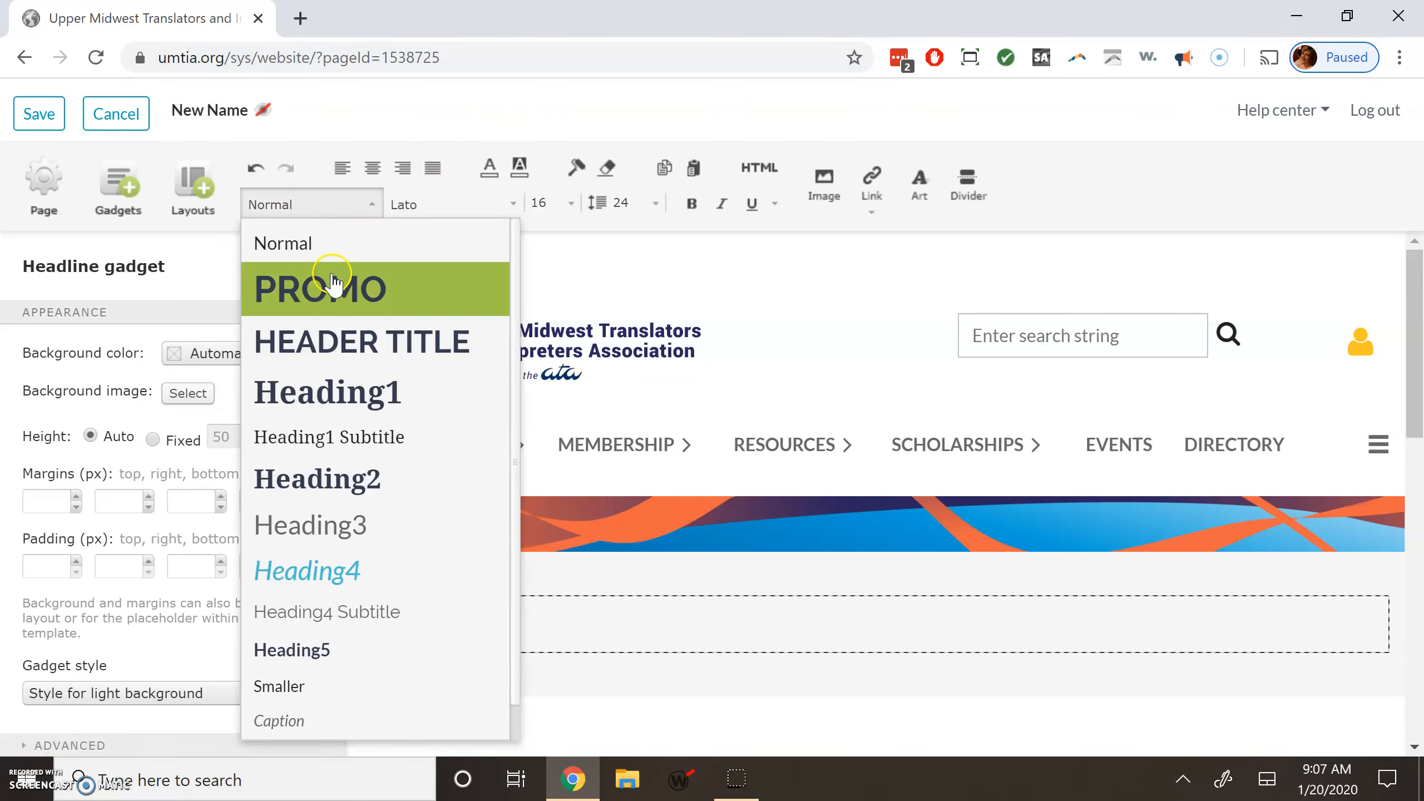
{"action": "left_click", "coordinate": [340, 299]}
{"action": "left_click", "coordinate": [505, 620]}
{"action": "left_click", "coordinate": [404, 130]}
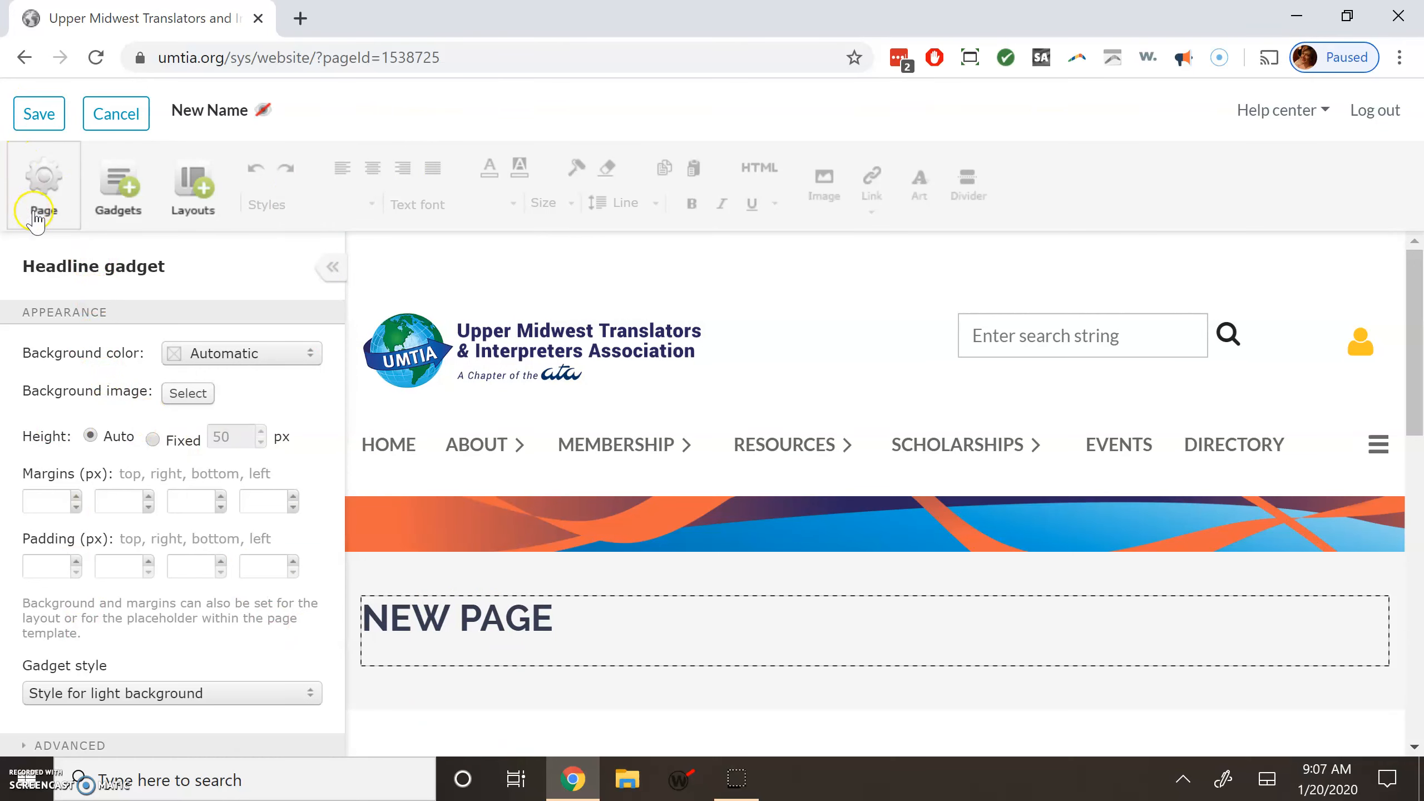
{"action": "left_click", "coordinate": [118, 188]}
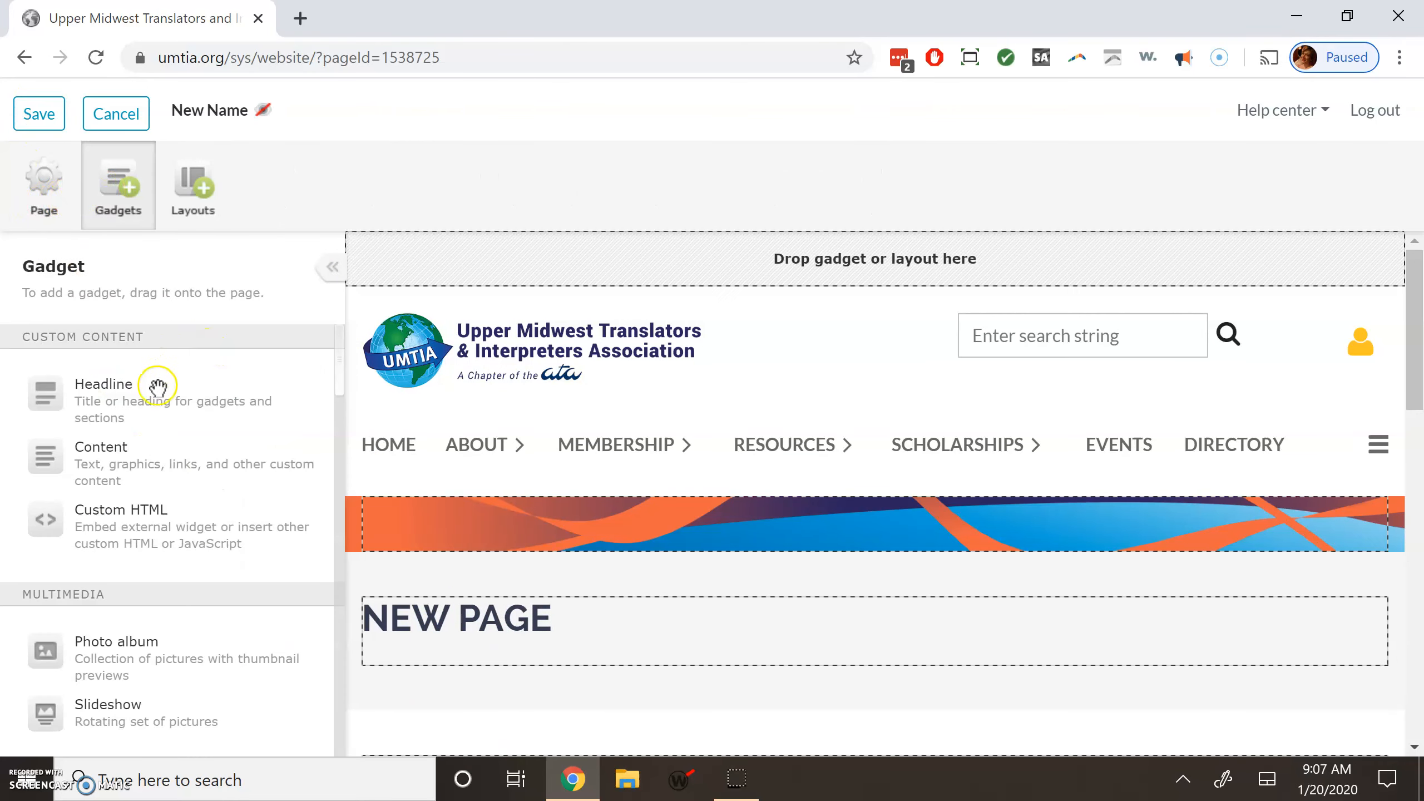
Add a Content gadget under the NEW PAGE headline containing 'First paragraph.'.
{"action": "left_click_drag", "start_coordinate": [94, 457], "coordinate": [435, 677]}
{"action": "scroll", "coordinate": [536, 642], "scroll_direction": "down", "scroll_amount": 5}
{"action": "scroll", "coordinate": [544, 454], "scroll_direction": "up", "scroll_amount": 6}
{"action": "scroll", "coordinate": [525, 616], "scroll_direction": "down", "scroll_amount": 3}
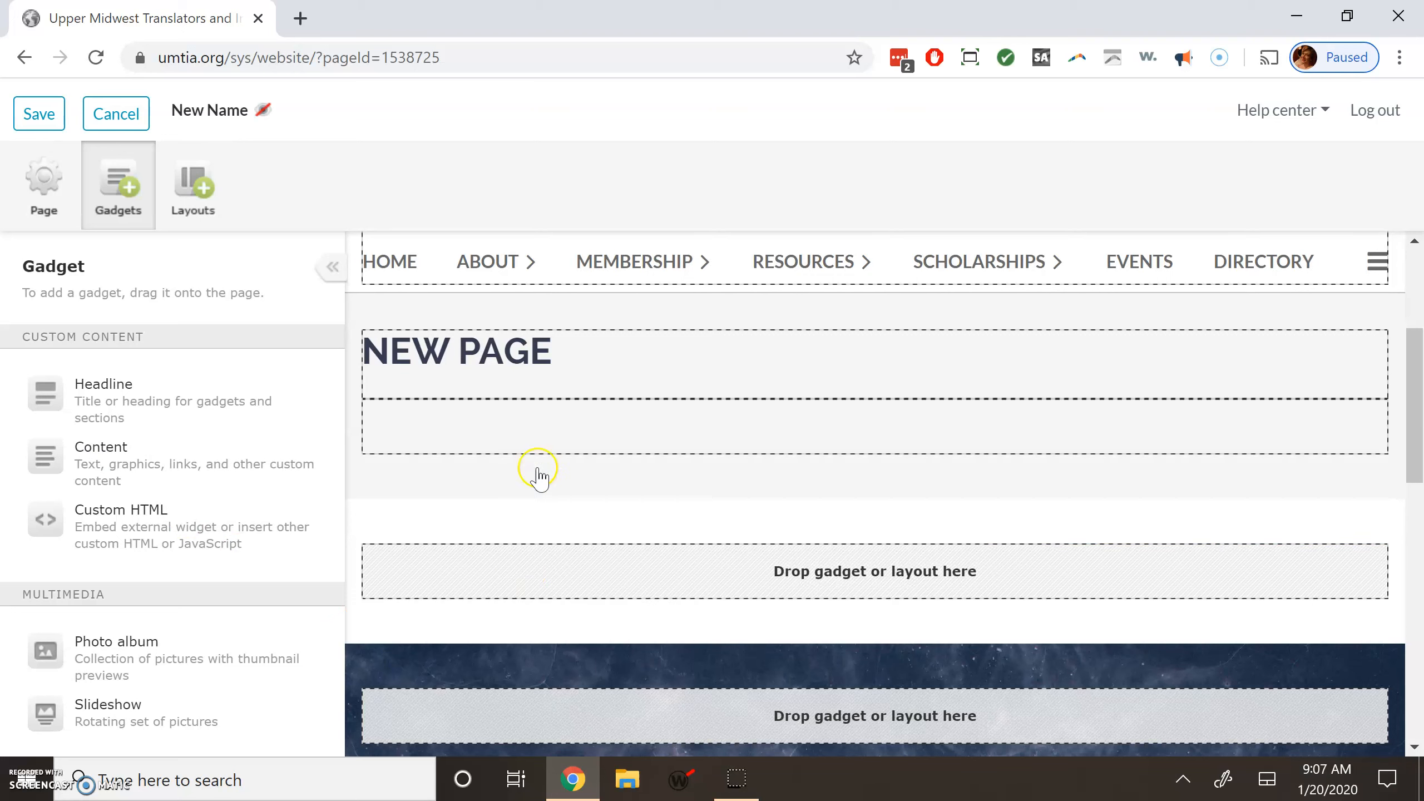
{"action": "left_click", "coordinate": [541, 437]}
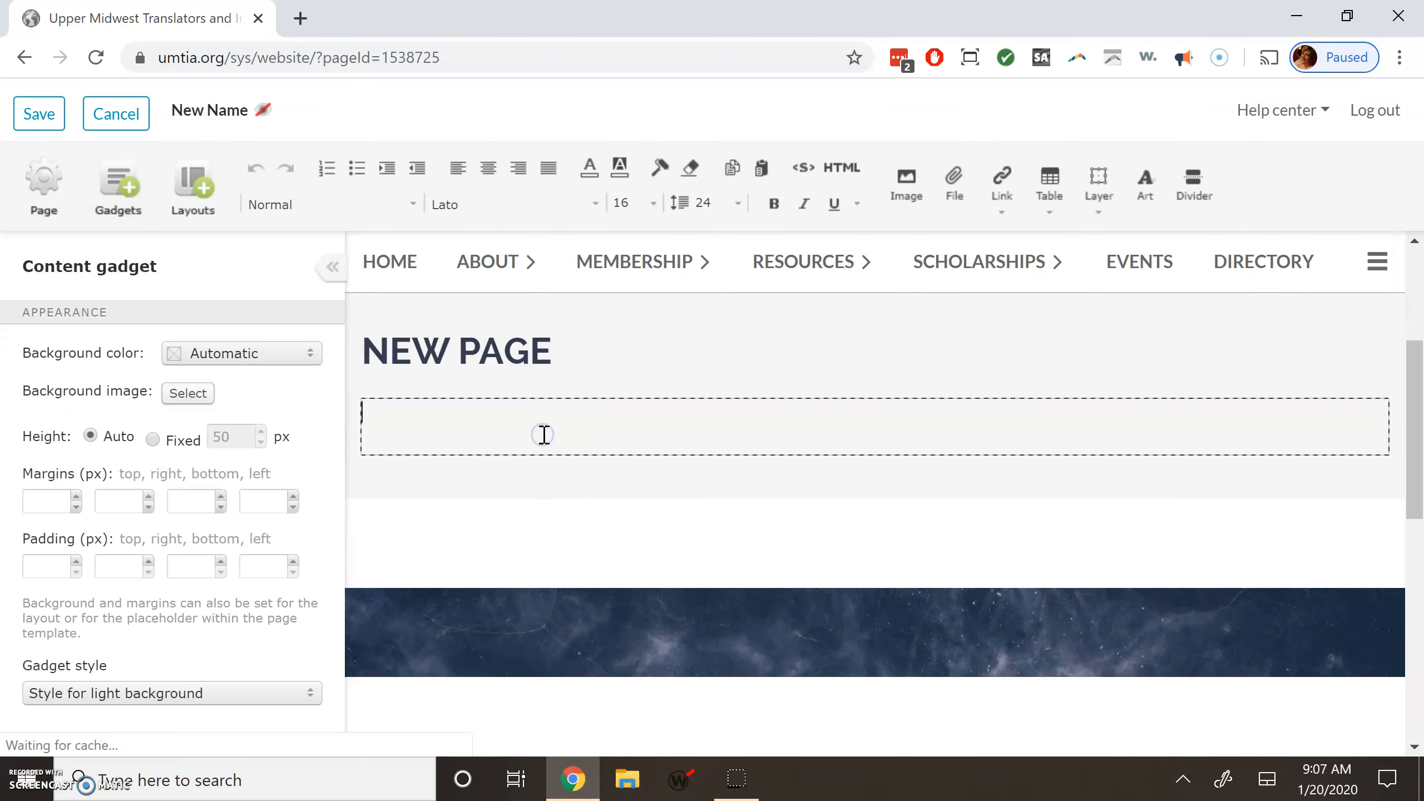
{"action": "type", "text": "First paragraph."}
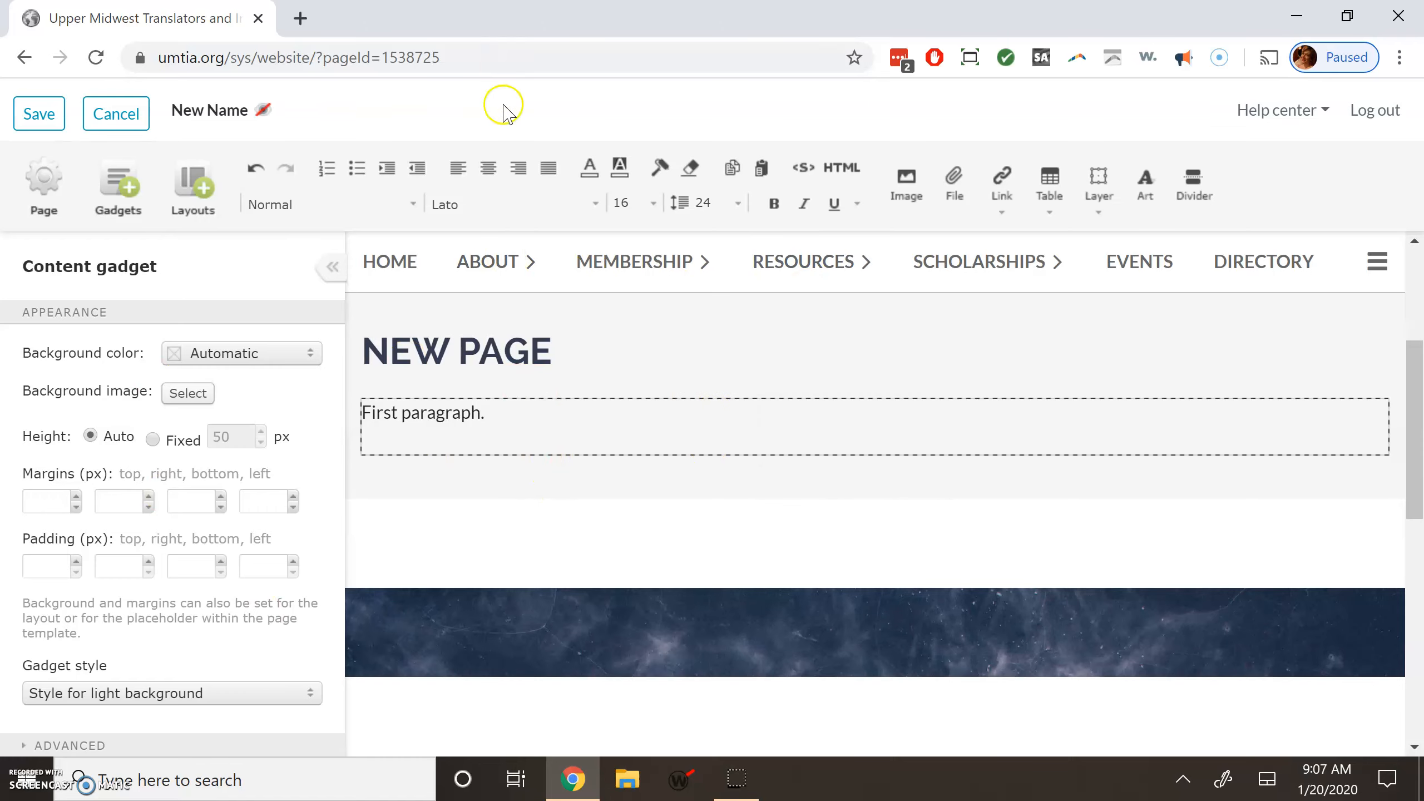
{"action": "left_click", "coordinate": [489, 513]}
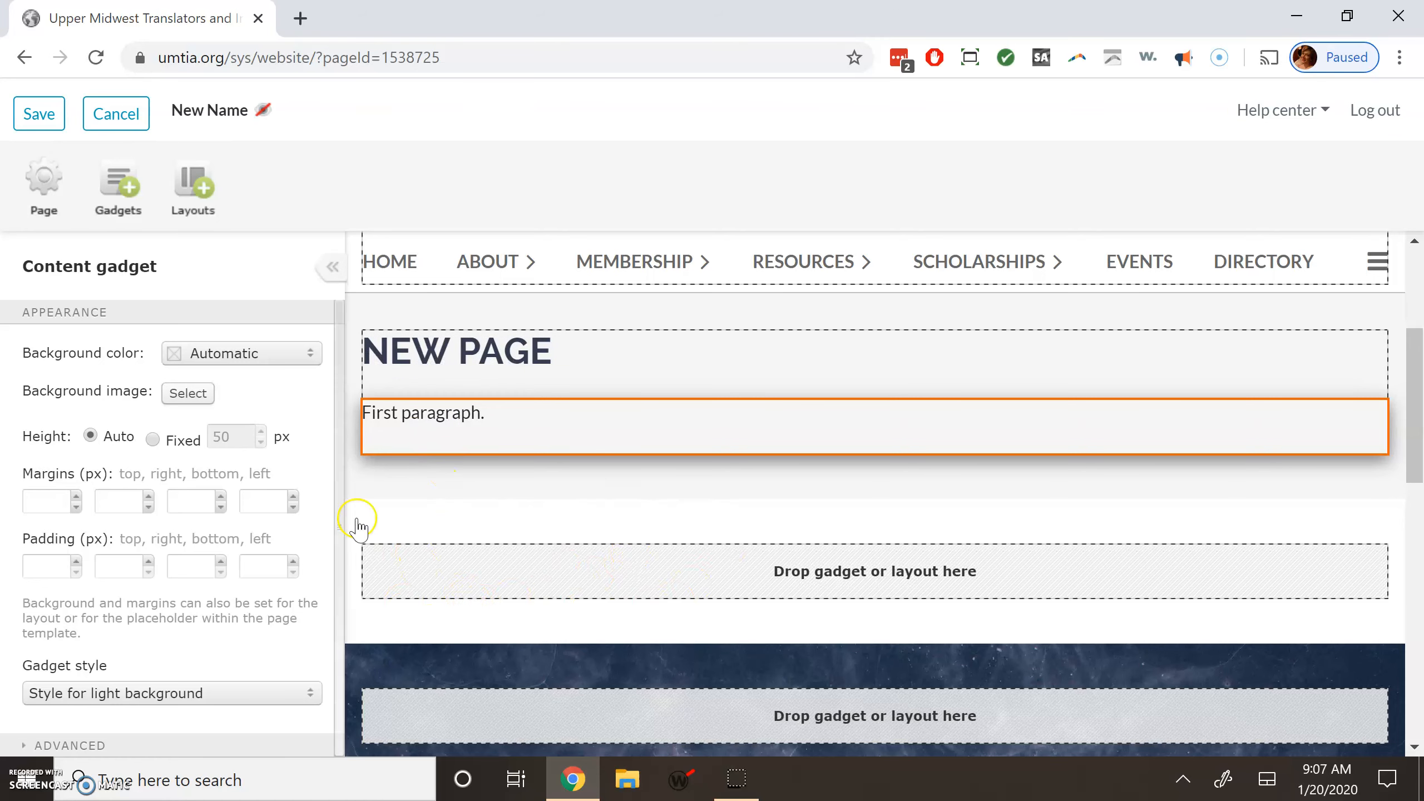
Add another empty Content gadget in the section below the paragraph.
{"action": "left_click", "coordinate": [116, 179]}
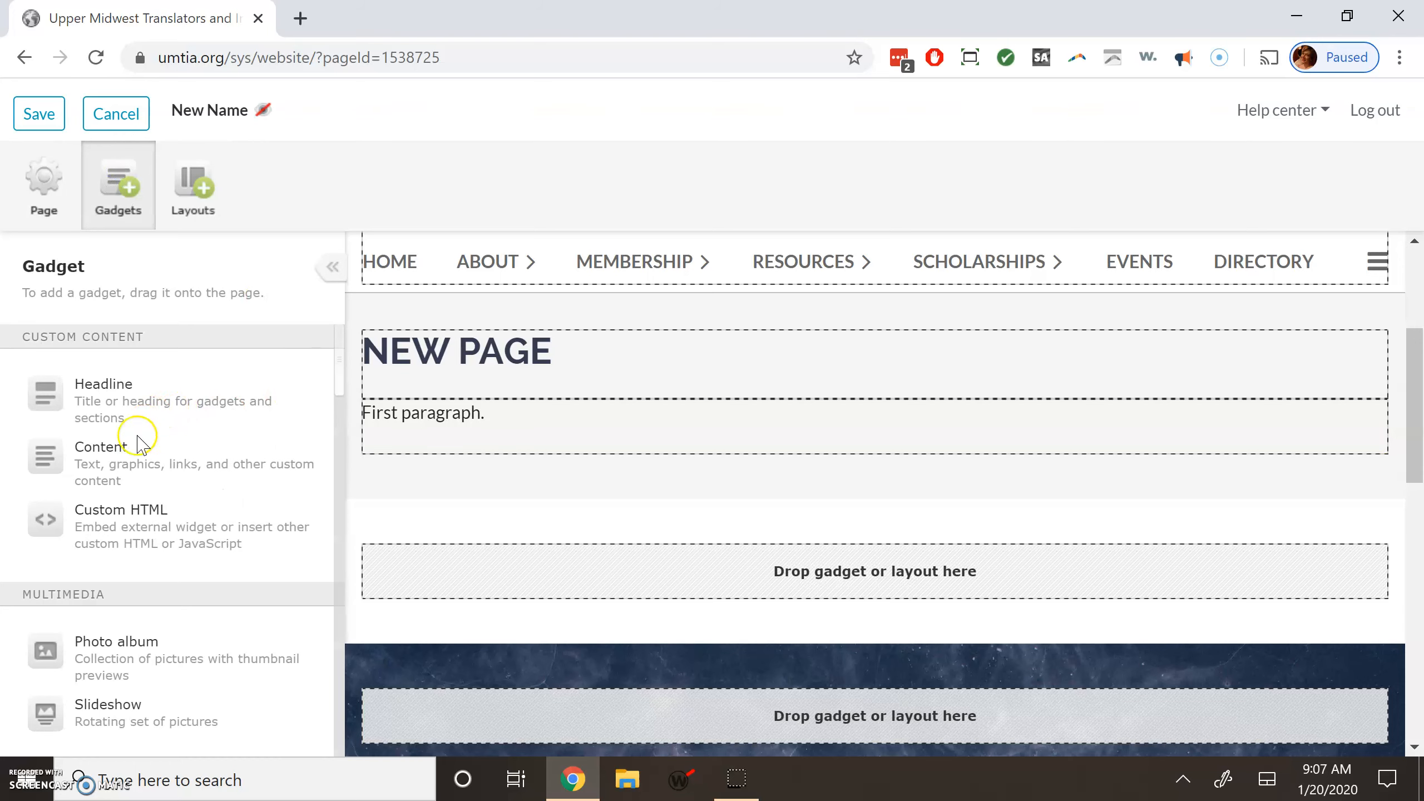
{"action": "left_click_drag", "start_coordinate": [46, 460], "coordinate": [442, 578]}
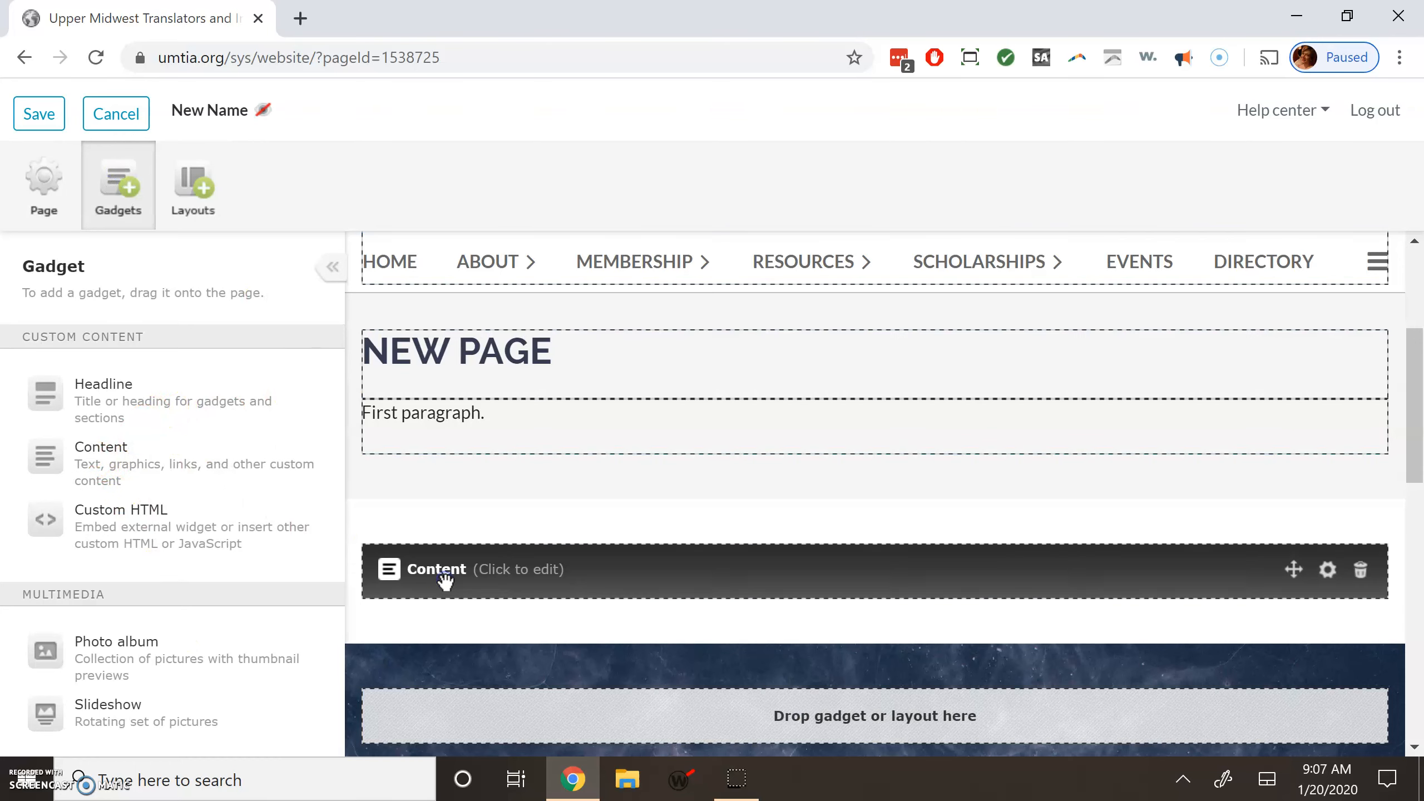
{"action": "left_click", "coordinate": [706, 577]}
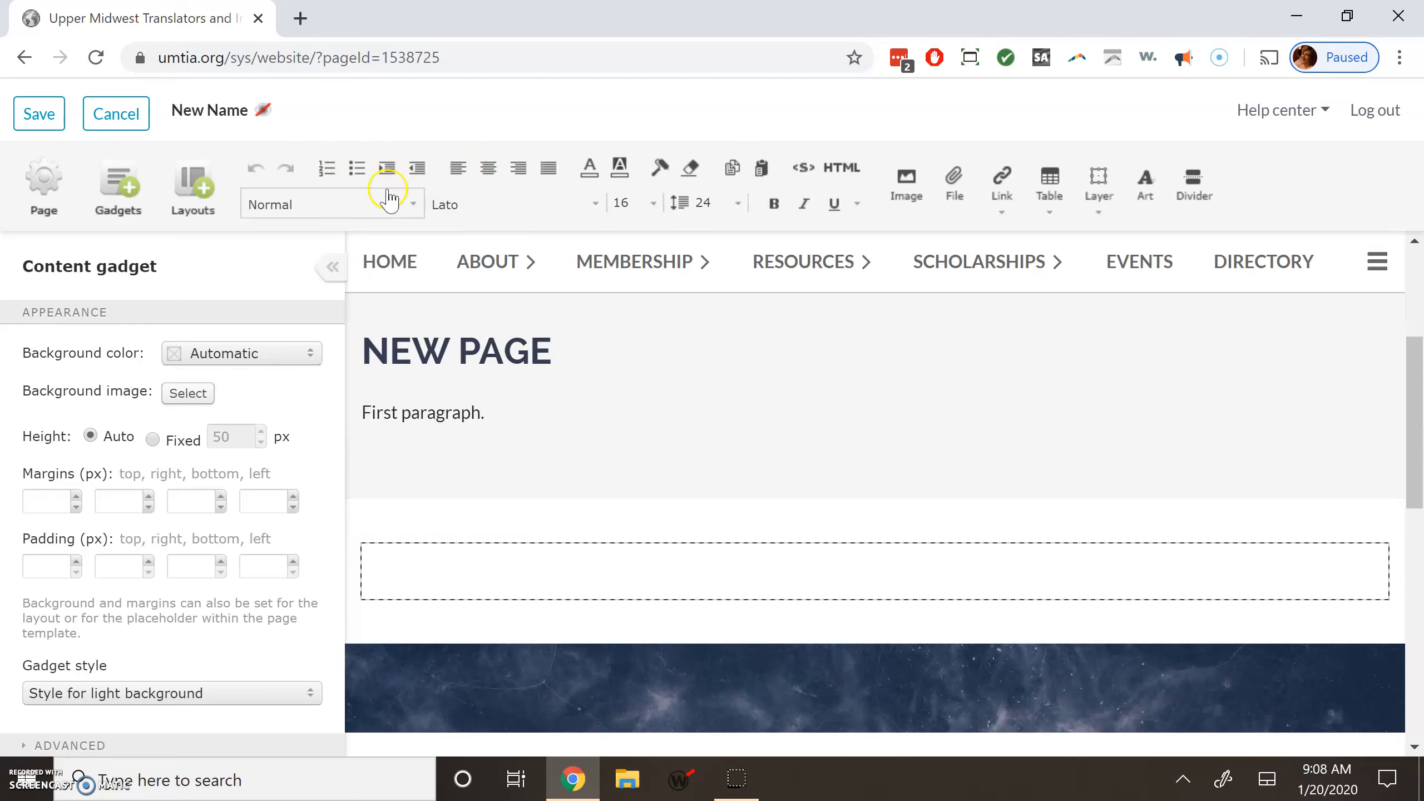
{"action": "left_click", "coordinate": [356, 167]}
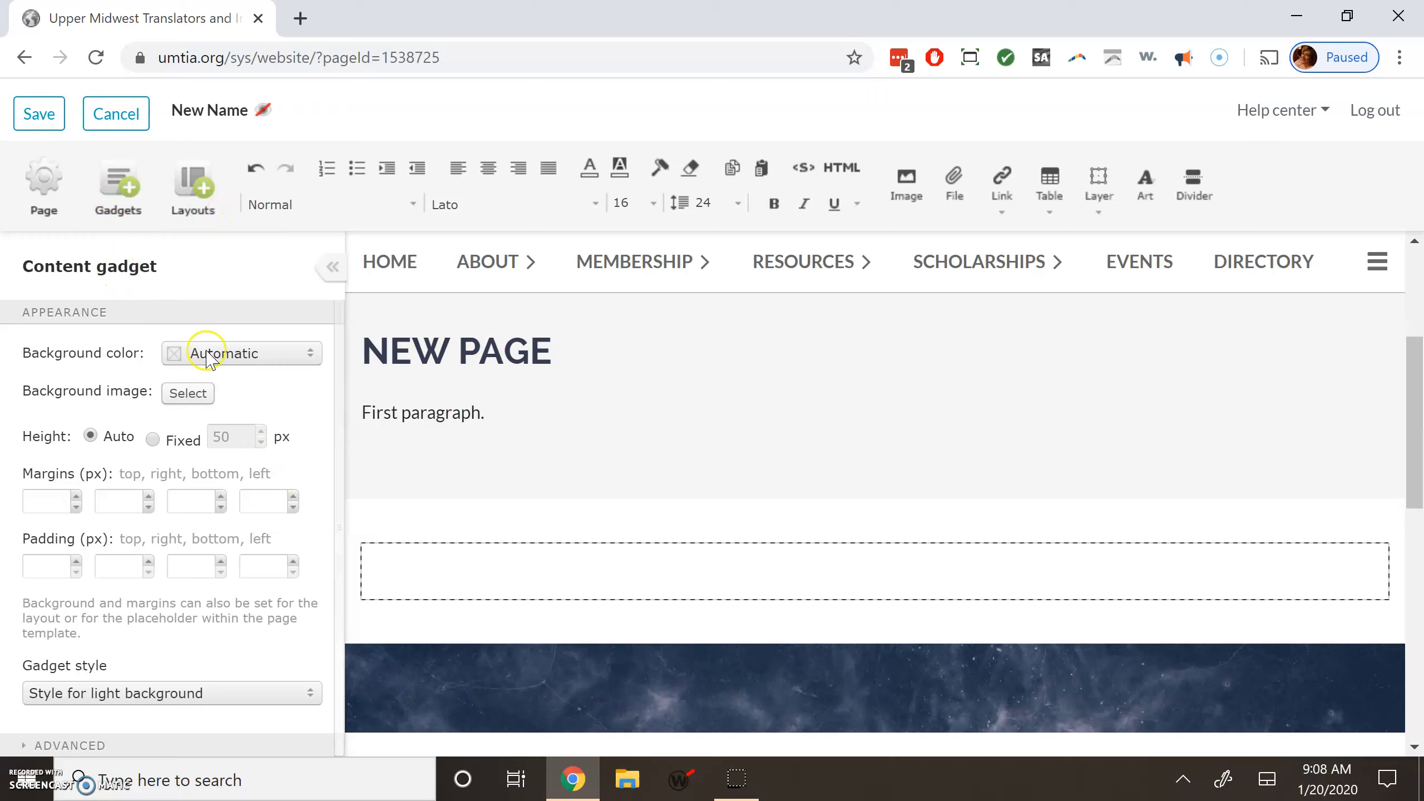
{"action": "mouse_move", "coordinate": [265, 111]}
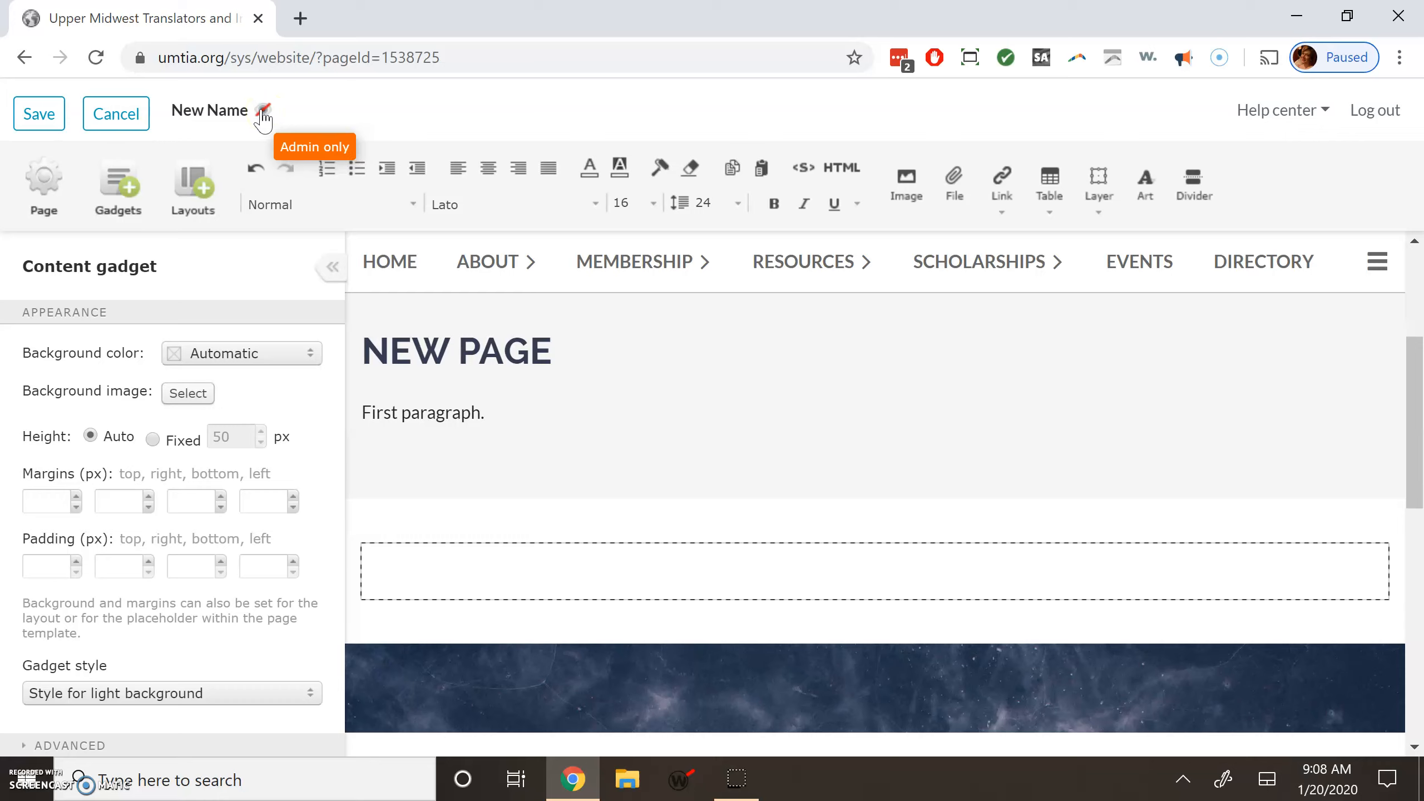
{"action": "left_click", "coordinate": [265, 113]}
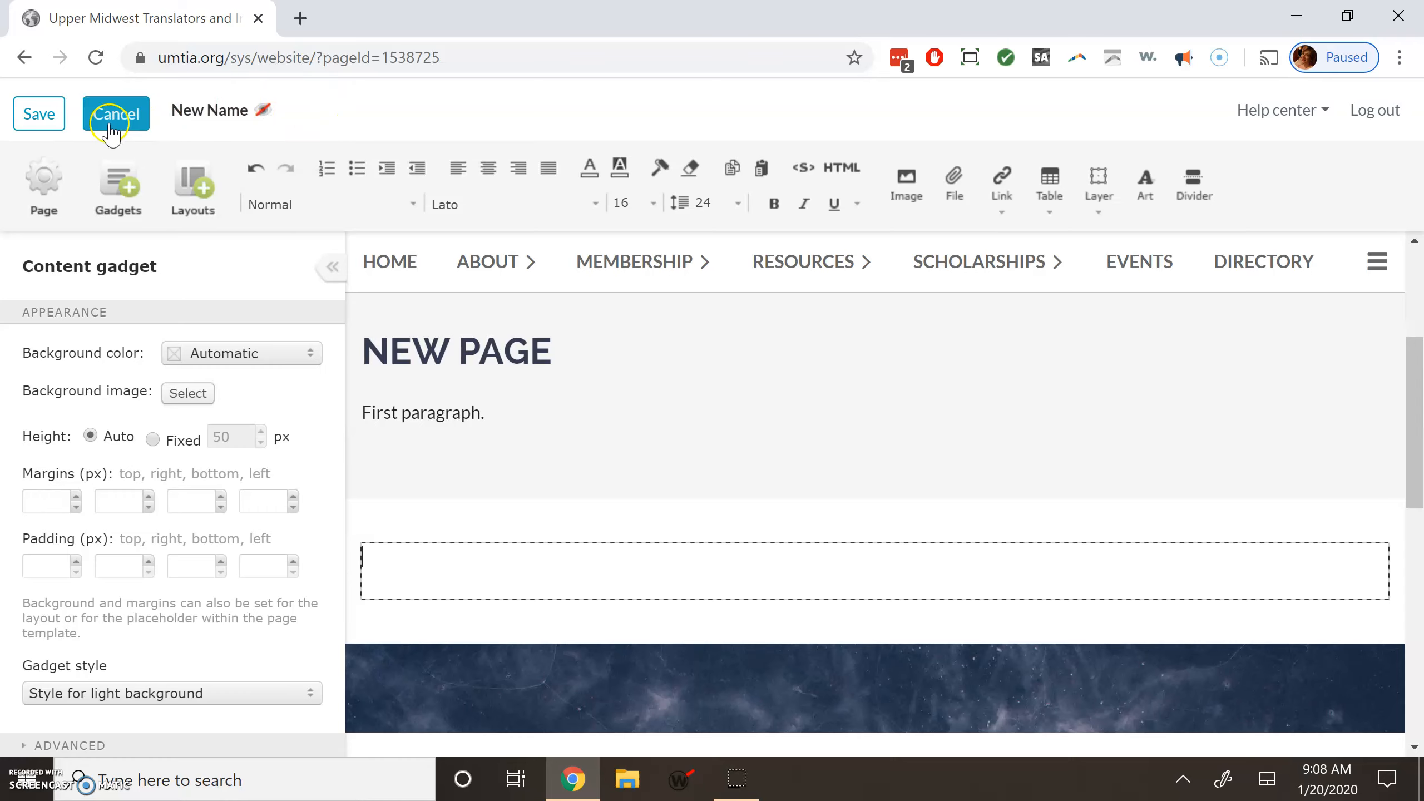
Save the page content and reopen the New Name page in edit mode.
{"action": "left_click", "coordinate": [39, 119]}
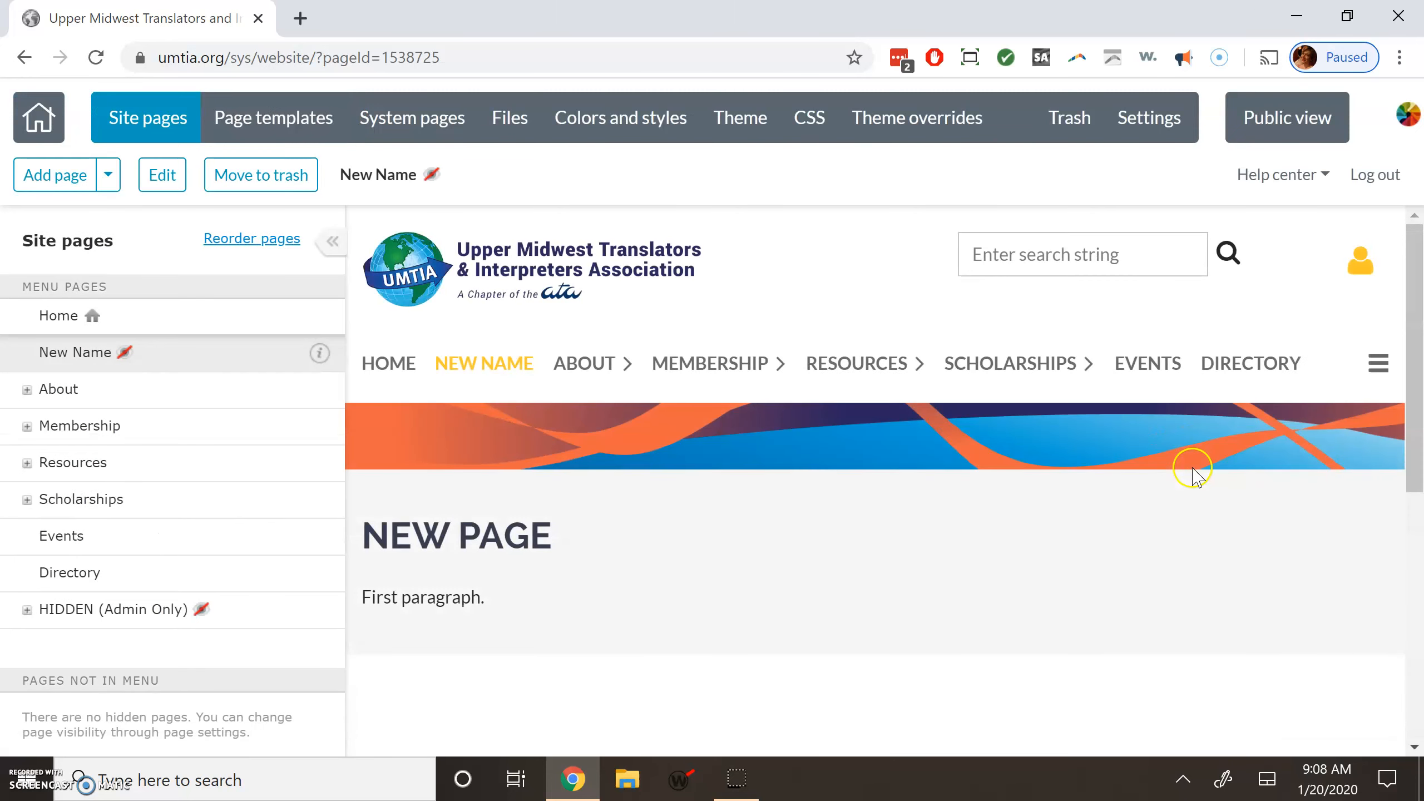
{"action": "mouse_move", "coordinate": [125, 358]}
{"action": "mouse_move", "coordinate": [432, 181]}
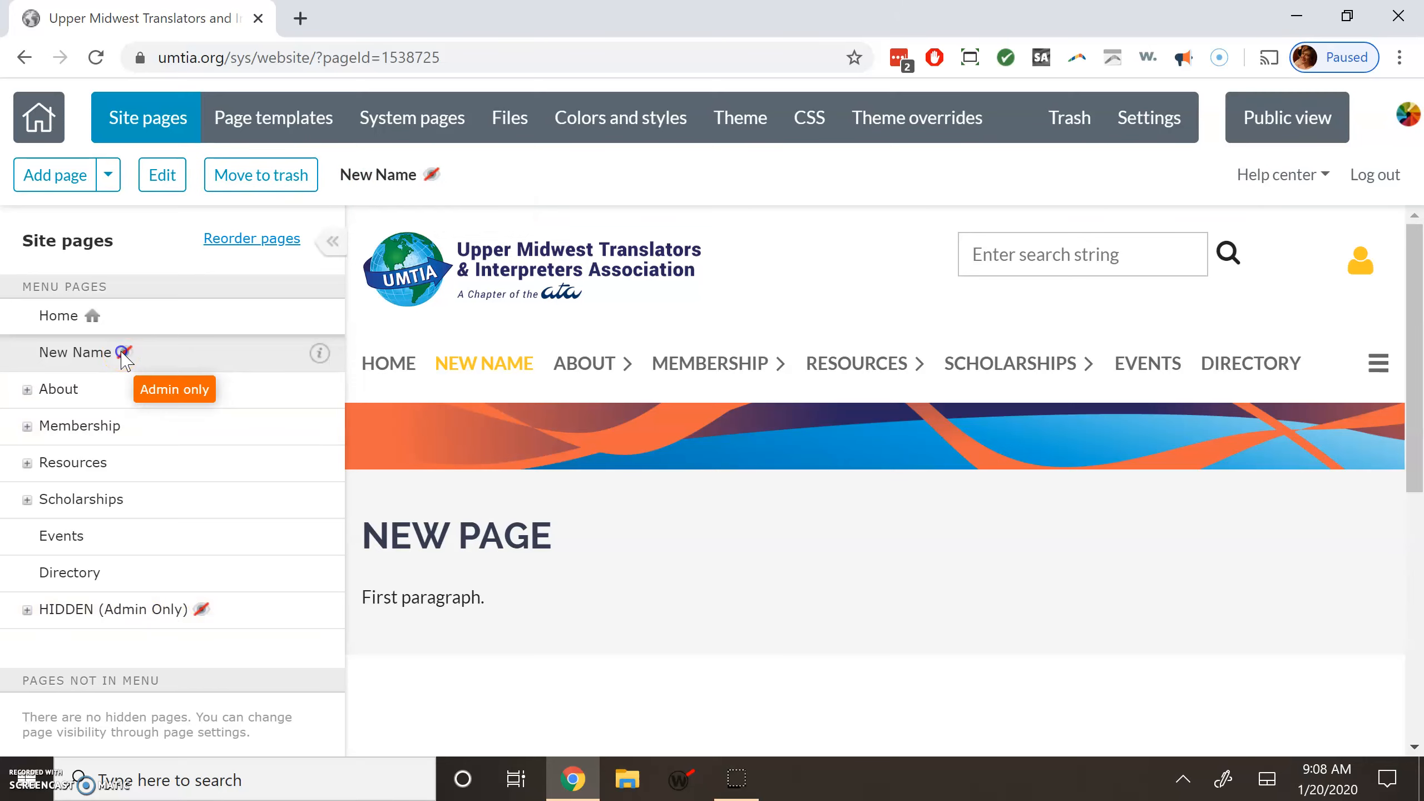
{"action": "left_click", "coordinate": [162, 175]}
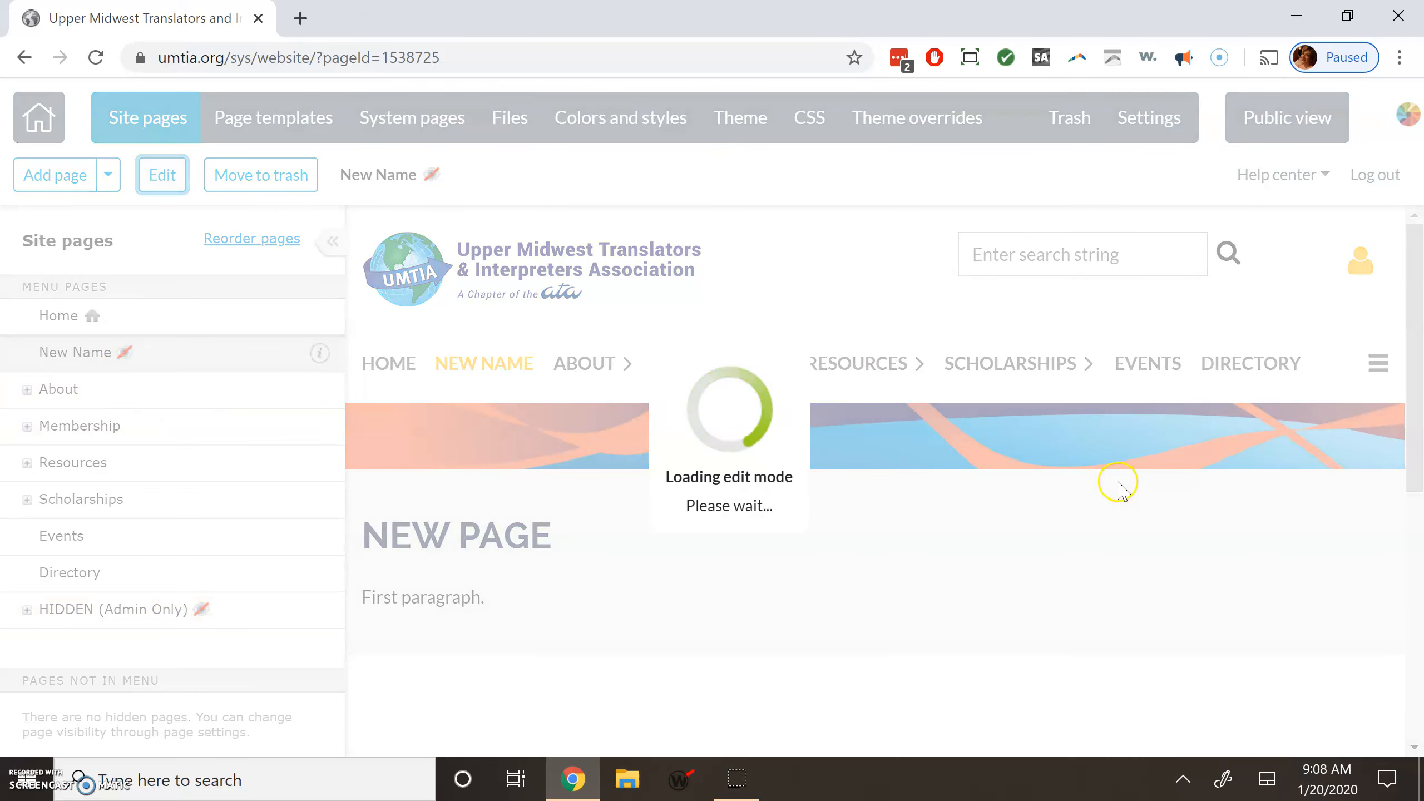
Change the New Name page's access level from Admin only so anyone can view it.
{"action": "scroll", "coordinate": [227, 487], "scroll_direction": "down", "scroll_amount": 3}
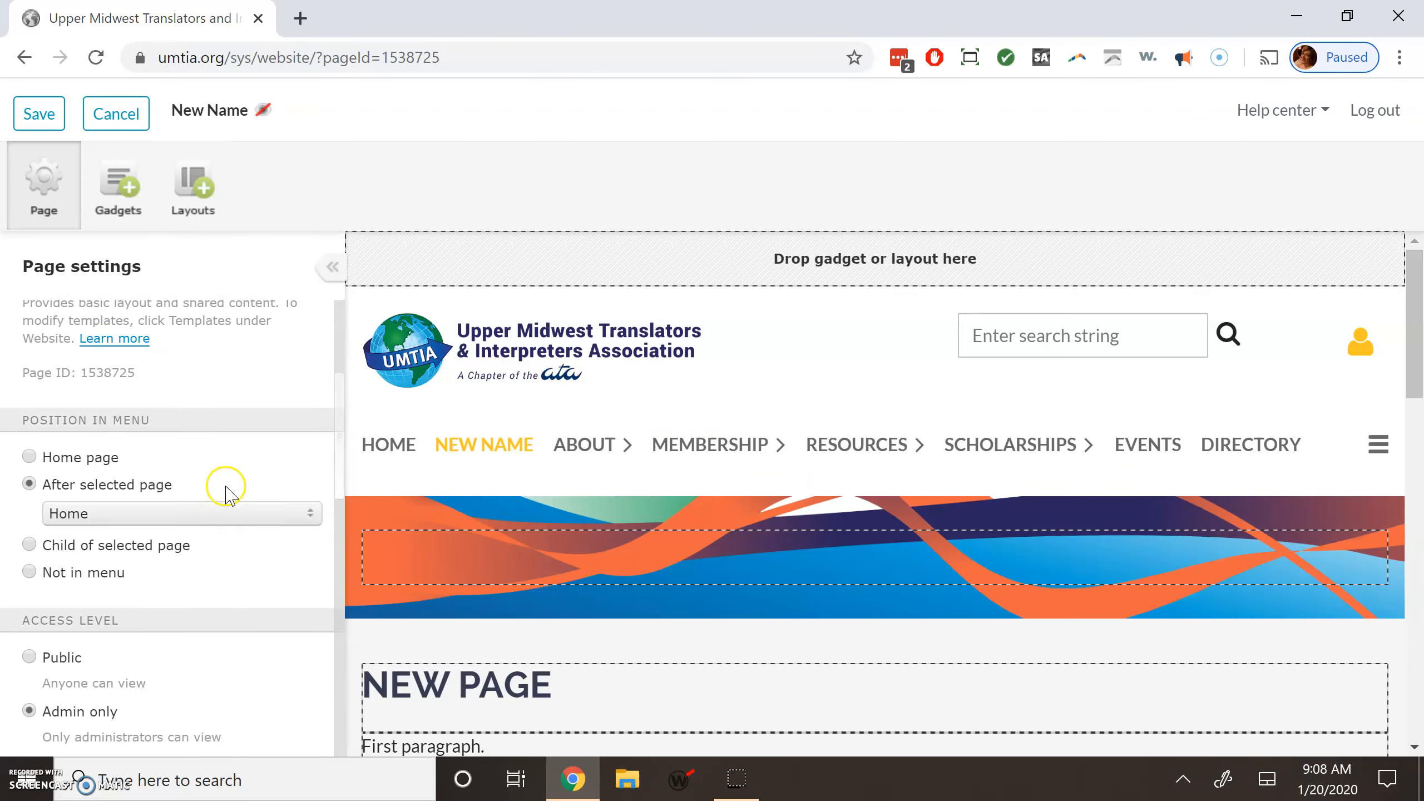
{"action": "scroll", "coordinate": [227, 487], "scroll_direction": "down", "scroll_amount": 4}
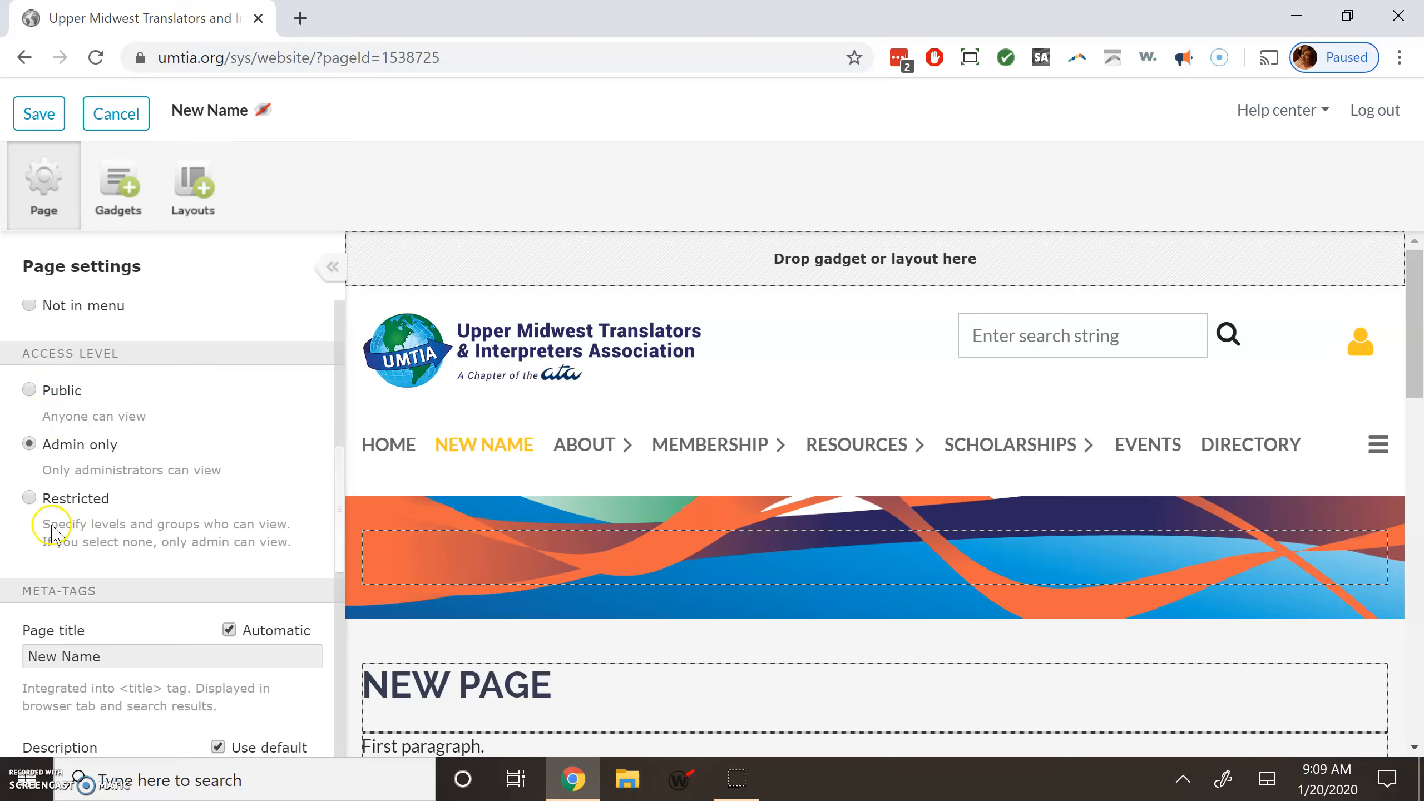
{"action": "left_click", "coordinate": [29, 499]}
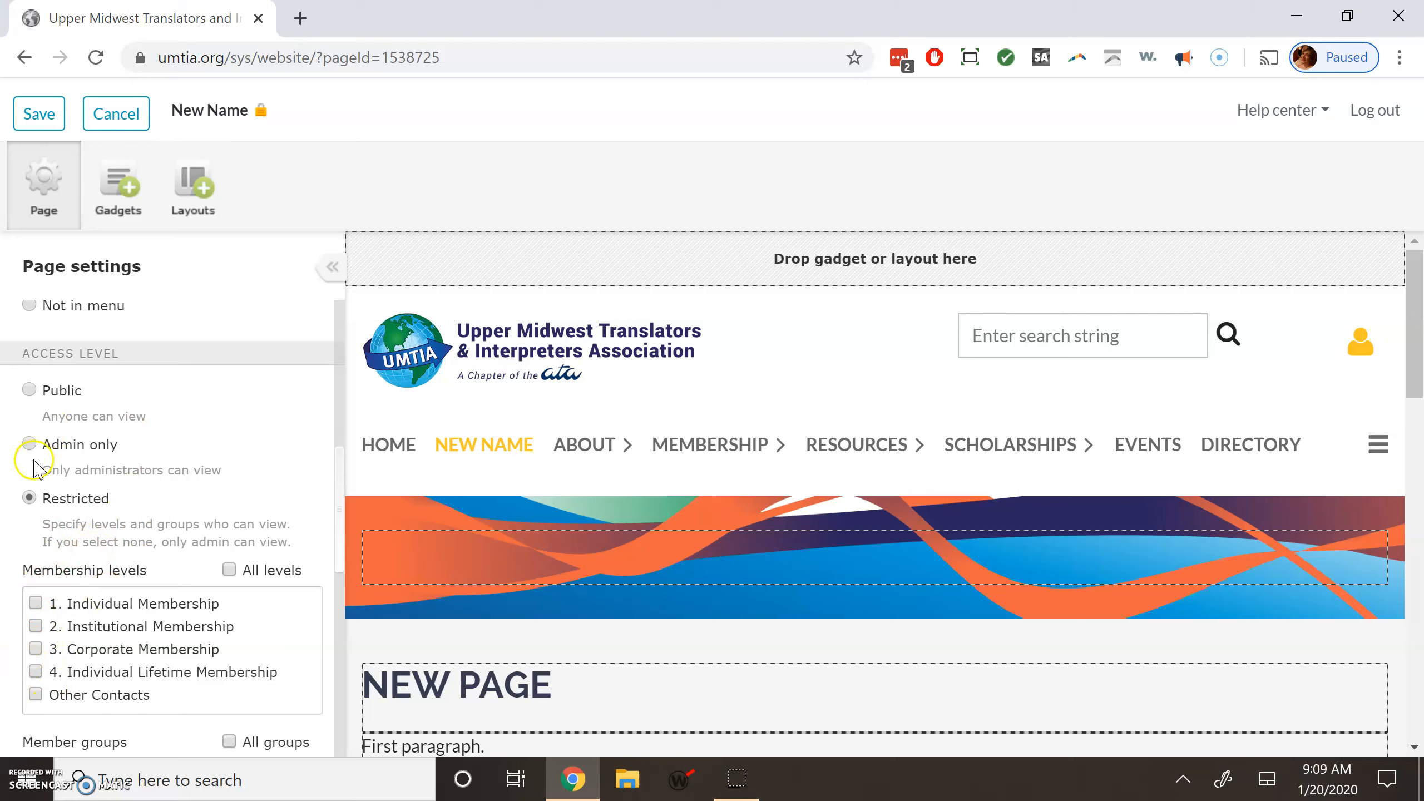
{"action": "left_click", "coordinate": [29, 390]}
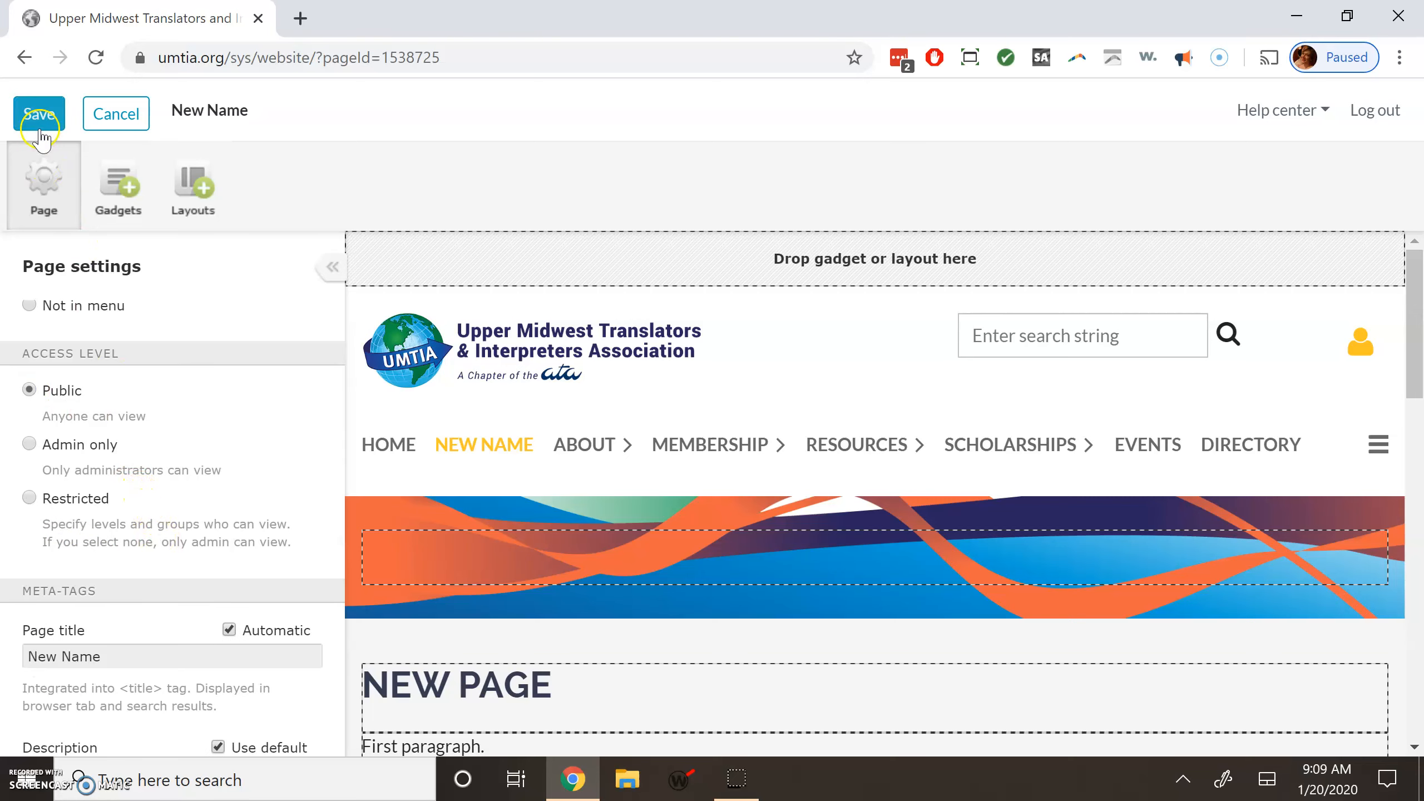
Save the page settings and view New Name from the site navigation menu.
{"action": "left_click", "coordinate": [39, 114]}
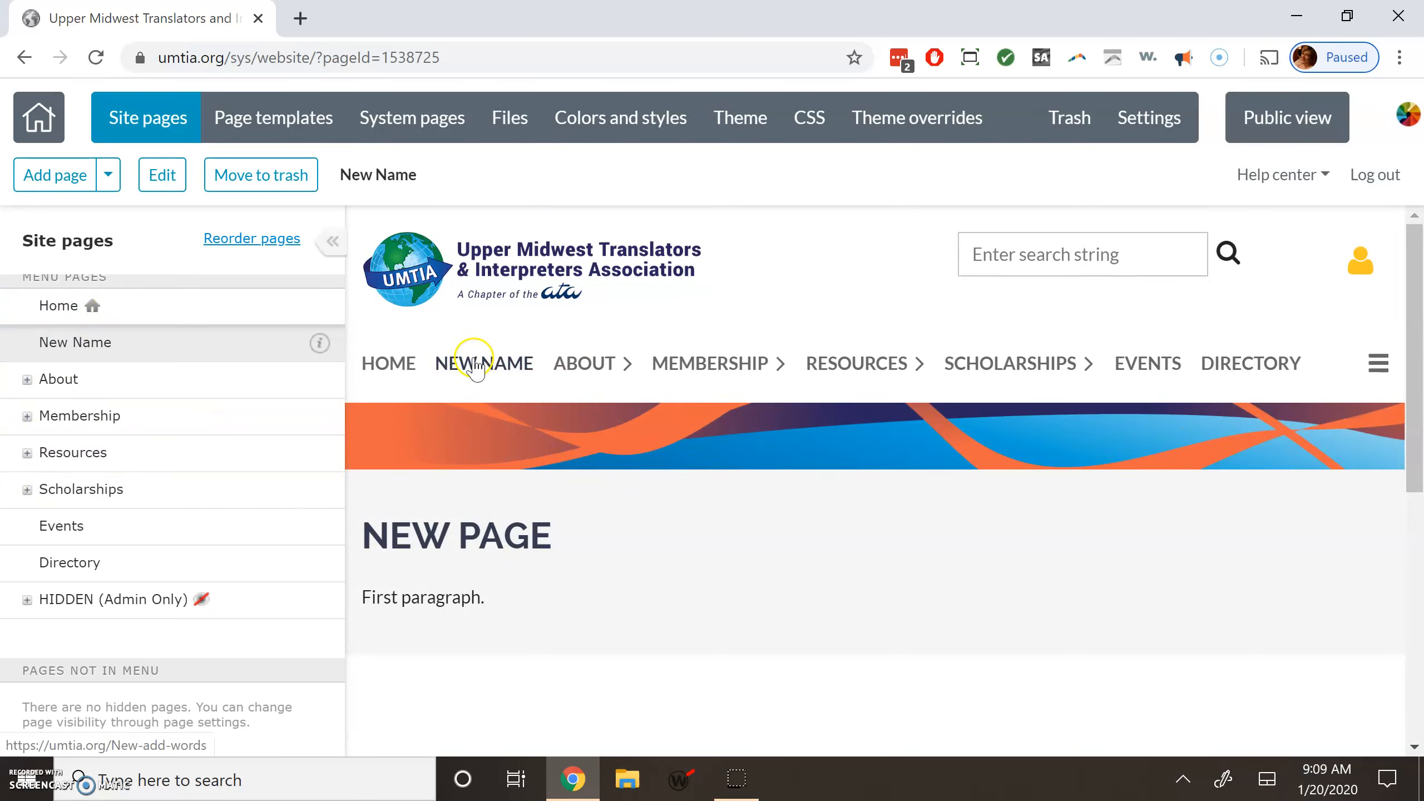
{"action": "mouse_move", "coordinate": [687, 361]}
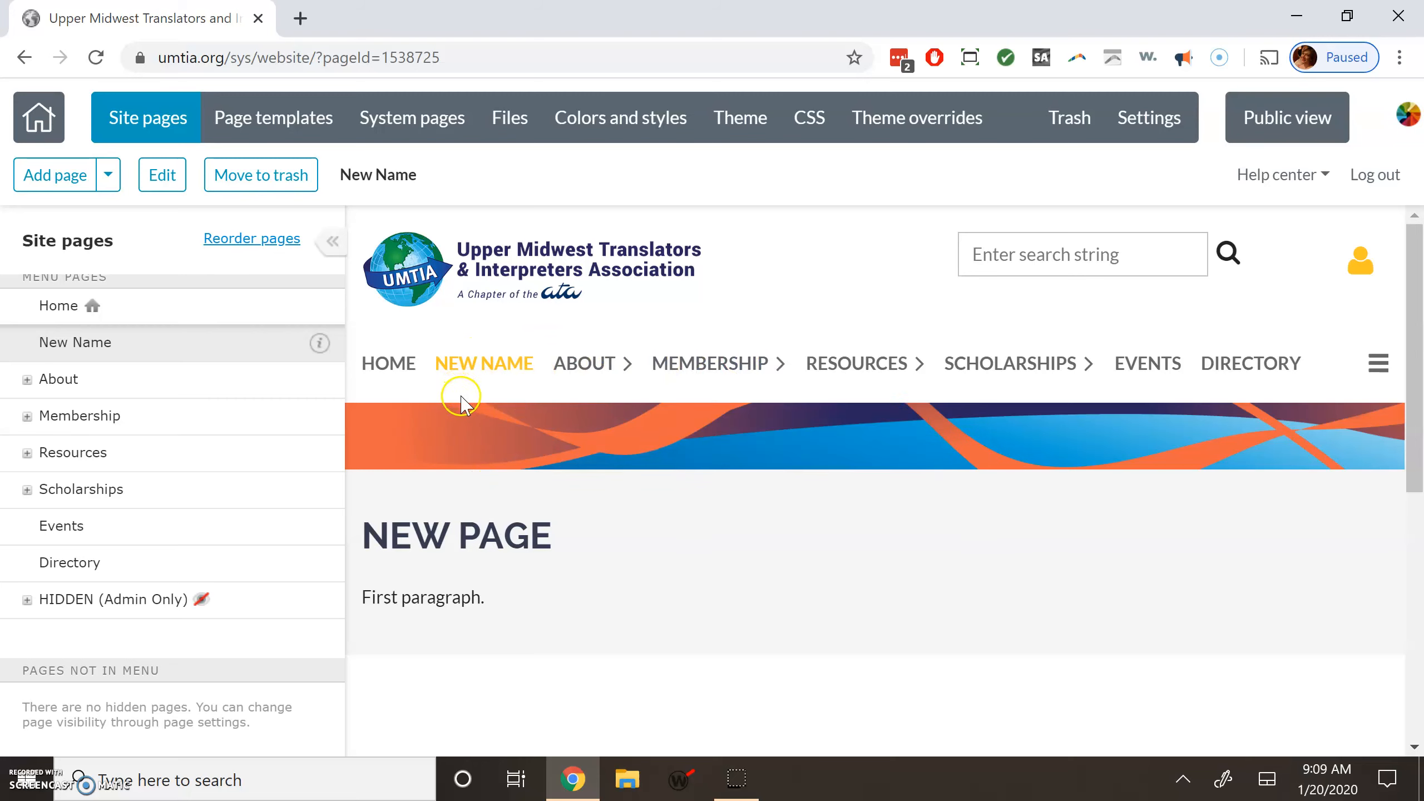
{"action": "left_click", "coordinate": [499, 382]}
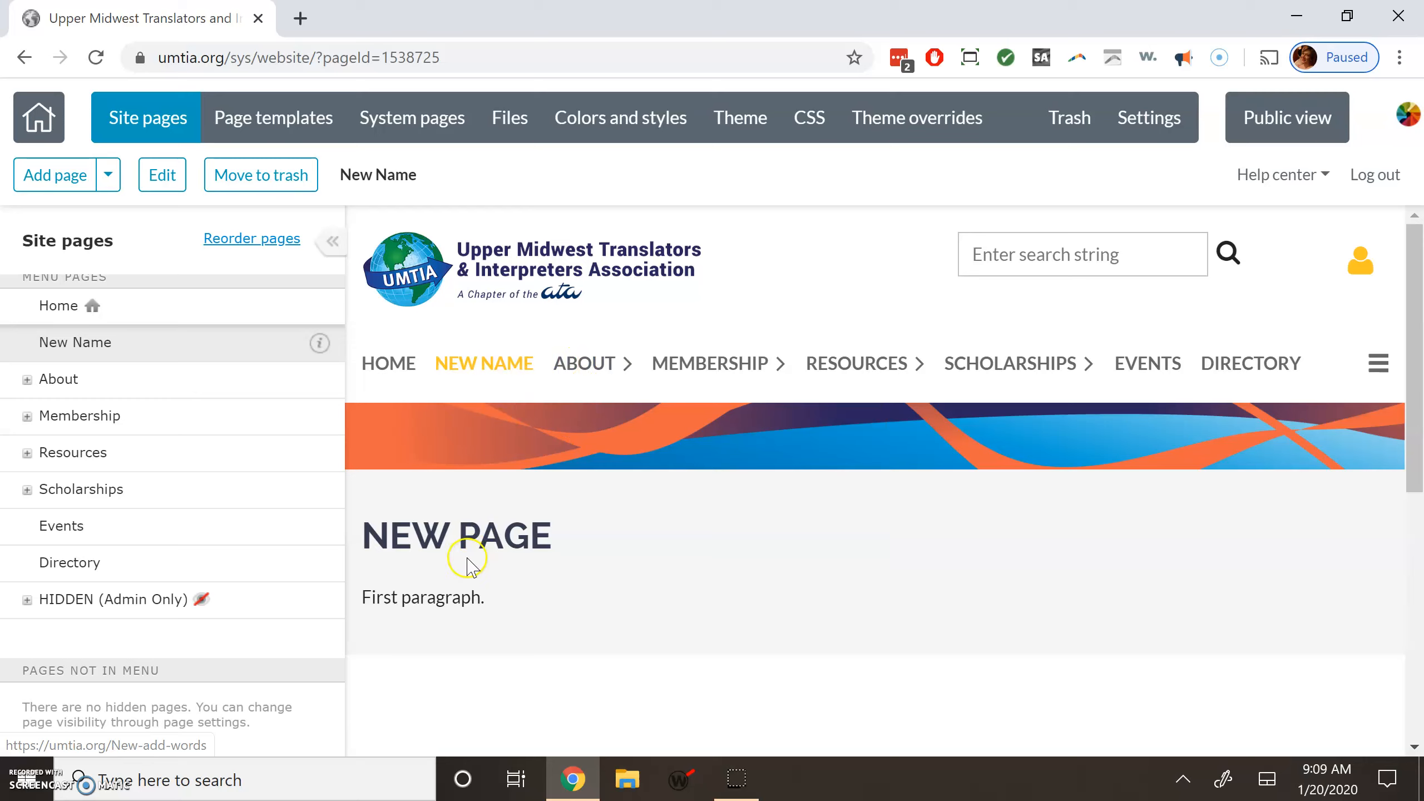